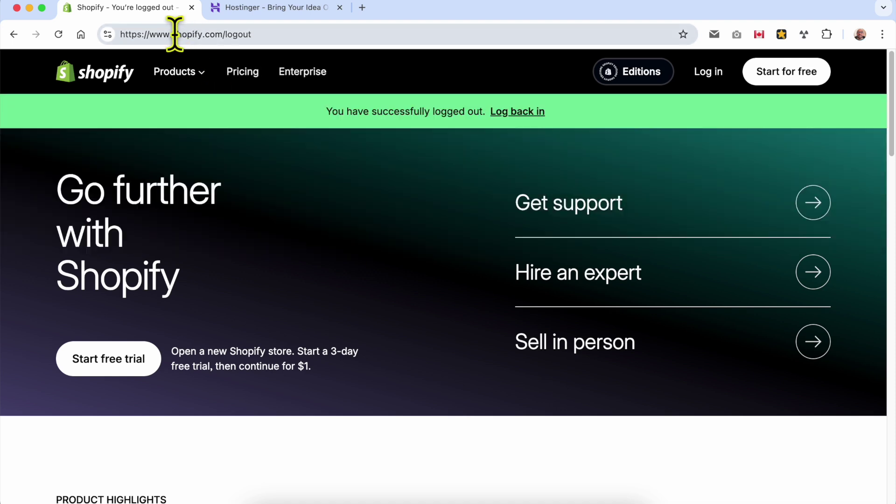
Log back into Shopify with the autofilled saved email and password to reach the My Store admin.
{"action": "left_click_drag", "start_coordinate": [172, 34], "coordinate": [346, 118]}
{"action": "left_click", "coordinate": [395, 275]}
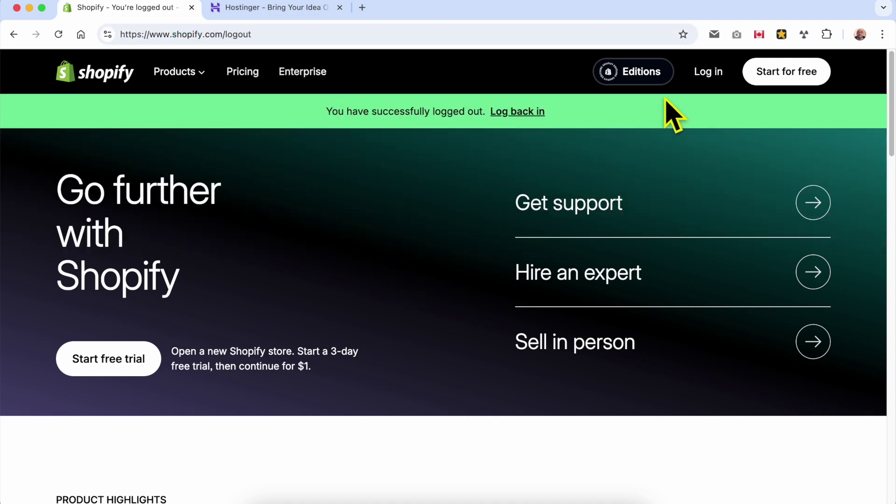
{"action": "left_click", "coordinate": [709, 71]}
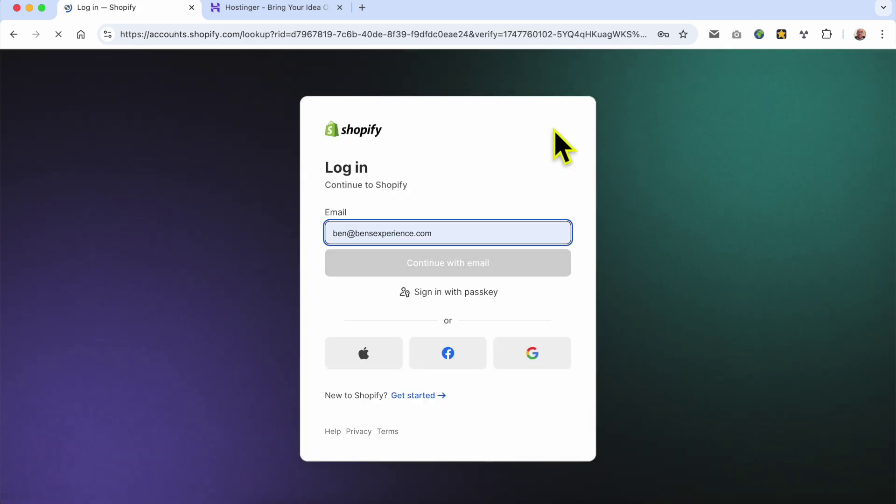
{"action": "left_click", "coordinate": [440, 235]}
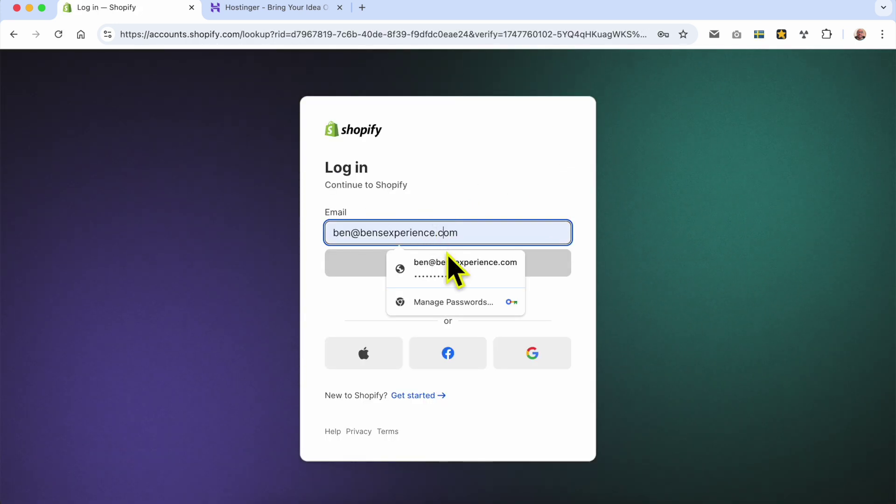
{"action": "left_click", "coordinate": [452, 263]}
{"action": "left_click", "coordinate": [461, 264]}
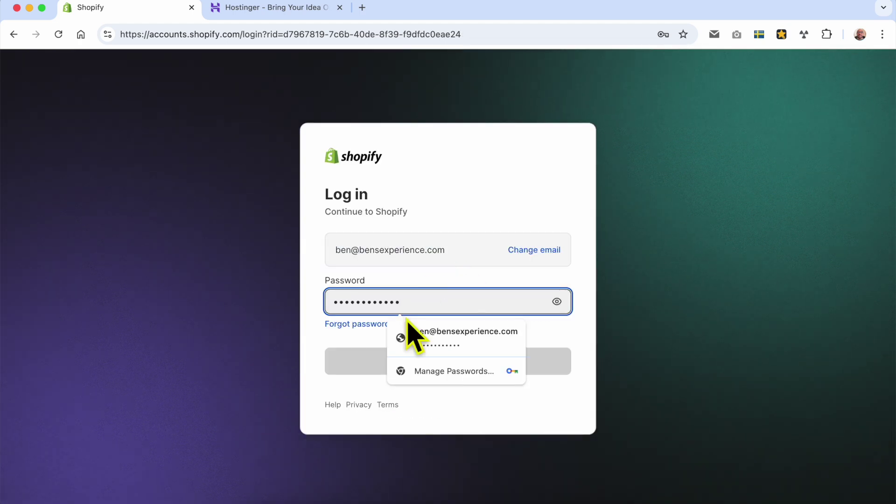
{"action": "left_click", "coordinate": [407, 328]}
{"action": "left_click", "coordinate": [369, 363]}
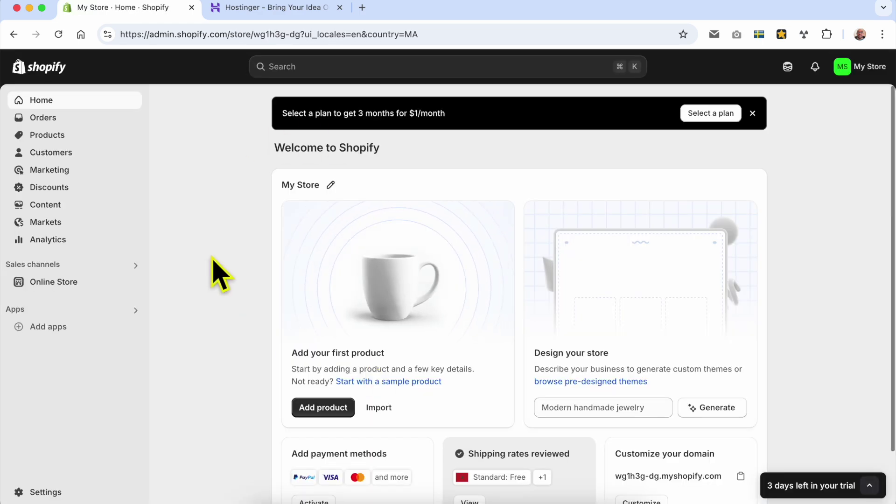
Go to Settings > Domains and start the Connect existing domain dialog.
{"action": "left_click", "coordinate": [45, 493]}
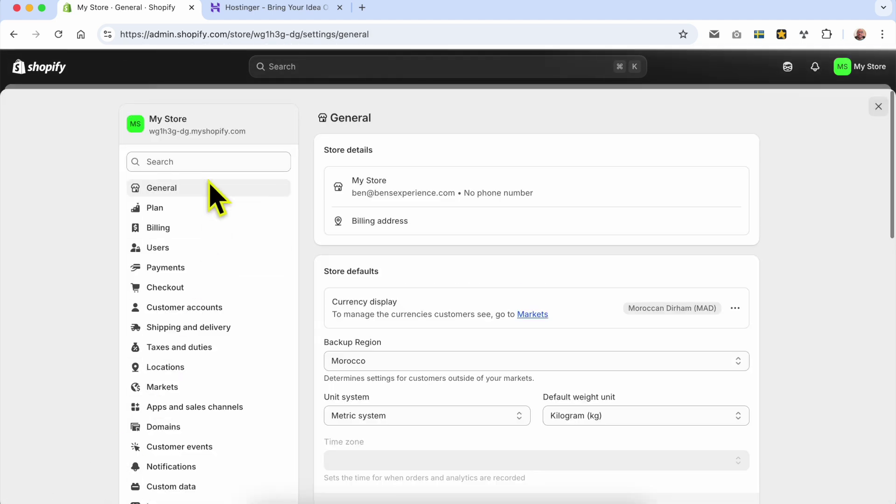
{"action": "scroll", "coordinate": [200, 400], "scroll_direction": "down", "scroll_amount": 5}
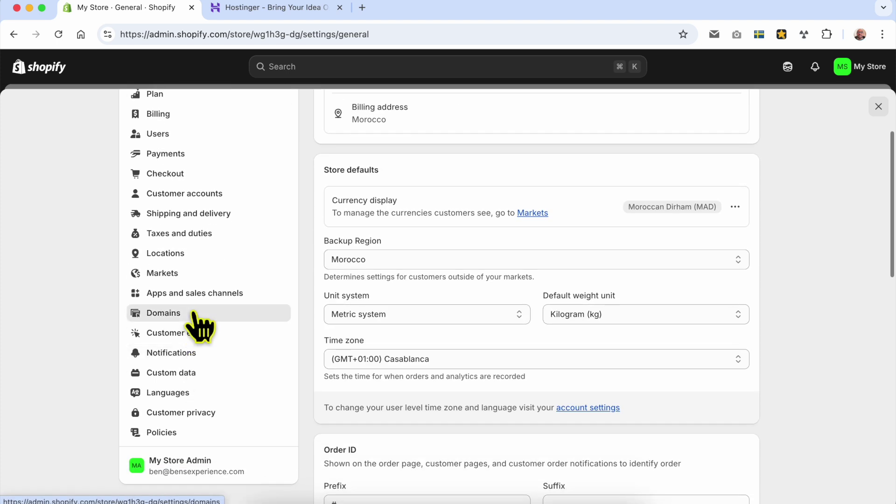
{"action": "left_click", "coordinate": [195, 314]}
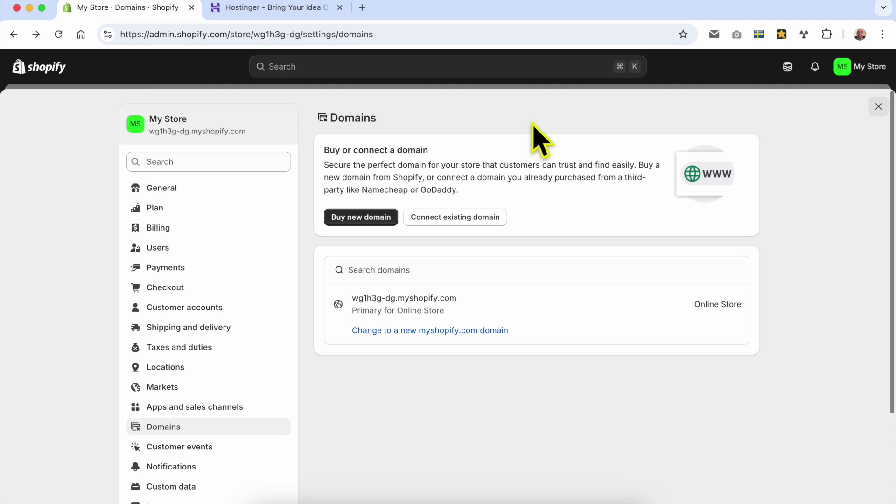
{"action": "left_click", "coordinate": [481, 221]}
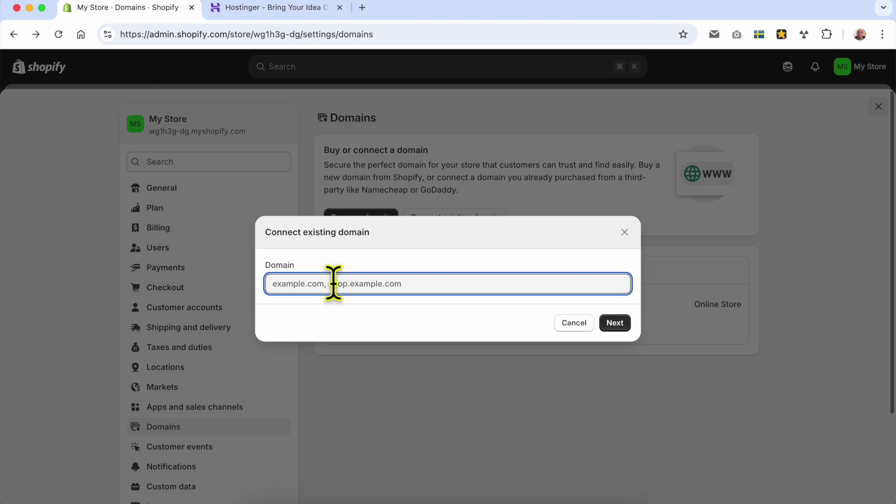
Sign in to Hostinger hPanel in the other browser tab.
{"action": "left_click", "coordinate": [288, 11]}
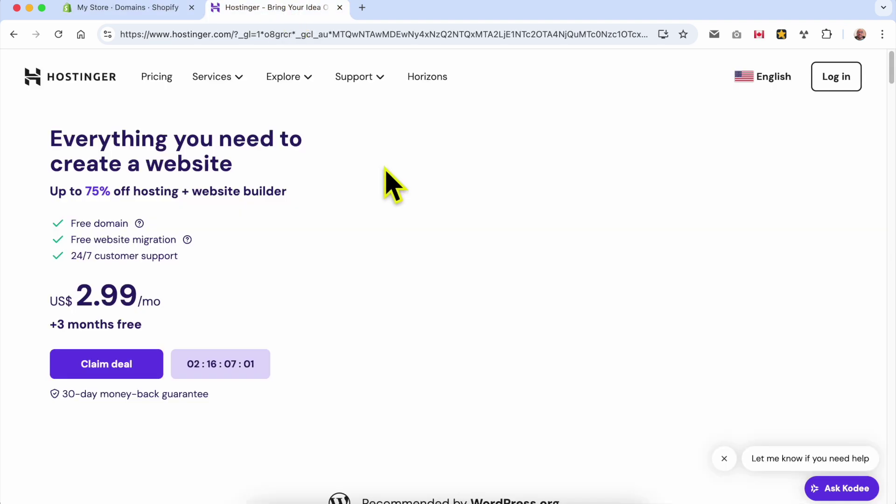
{"action": "left_click", "coordinate": [838, 78]}
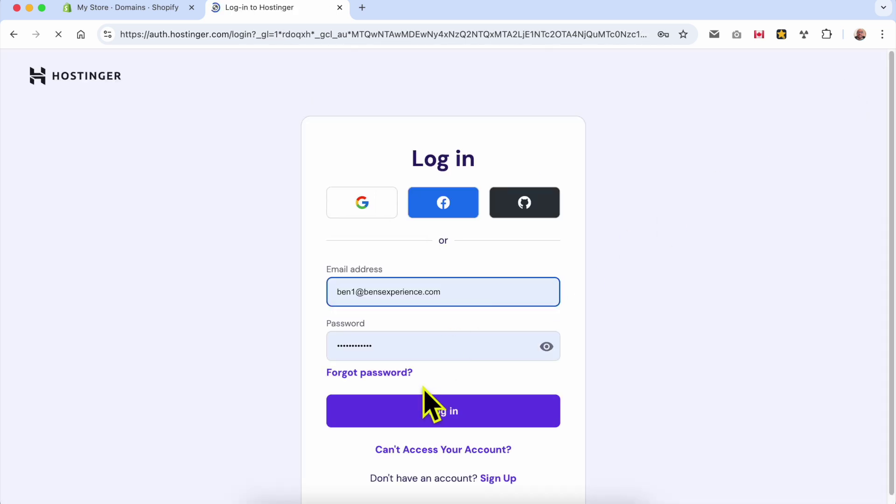
{"action": "left_click", "coordinate": [415, 407]}
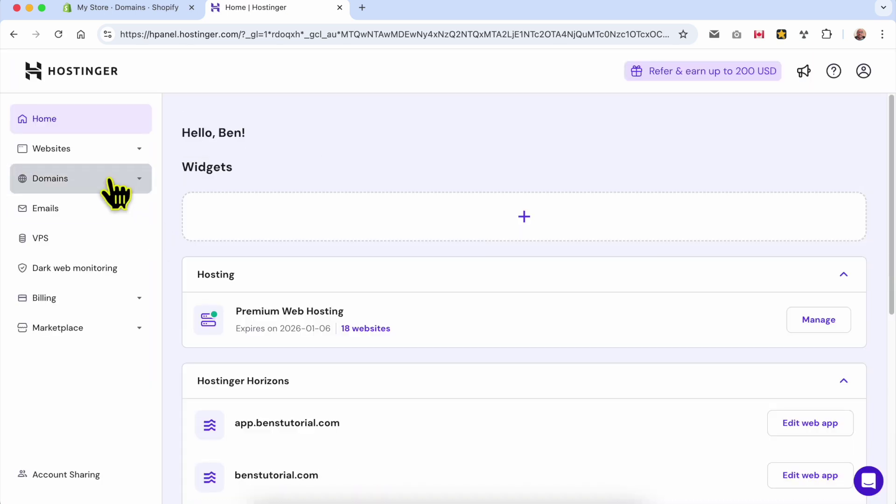
Copy benstutorial.com from Hostinger's Domains > Domain portfolio list.
{"action": "left_click", "coordinate": [108, 181]}
{"action": "left_click", "coordinate": [106, 211]}
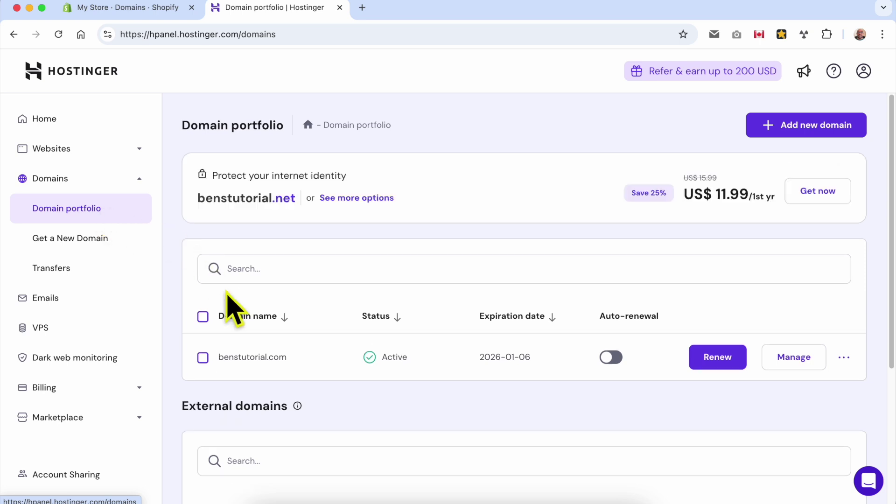
{"action": "right_click", "coordinate": [273, 359]}
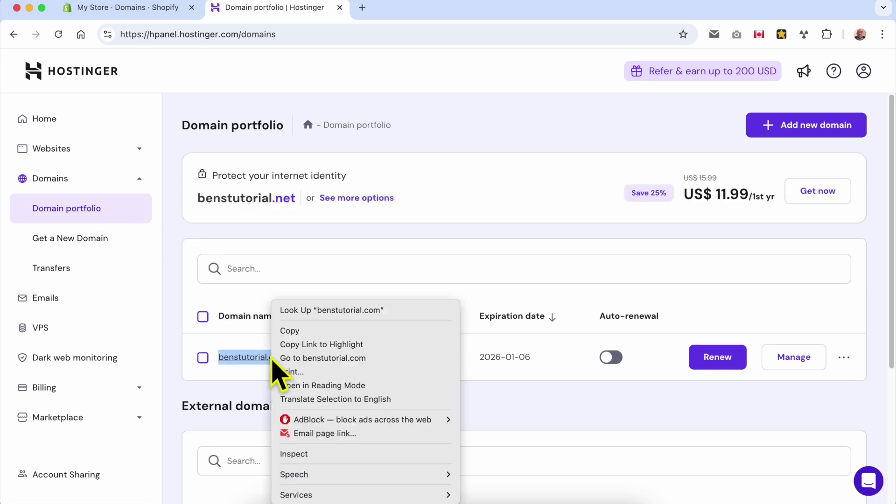
{"action": "left_click", "coordinate": [289, 330]}
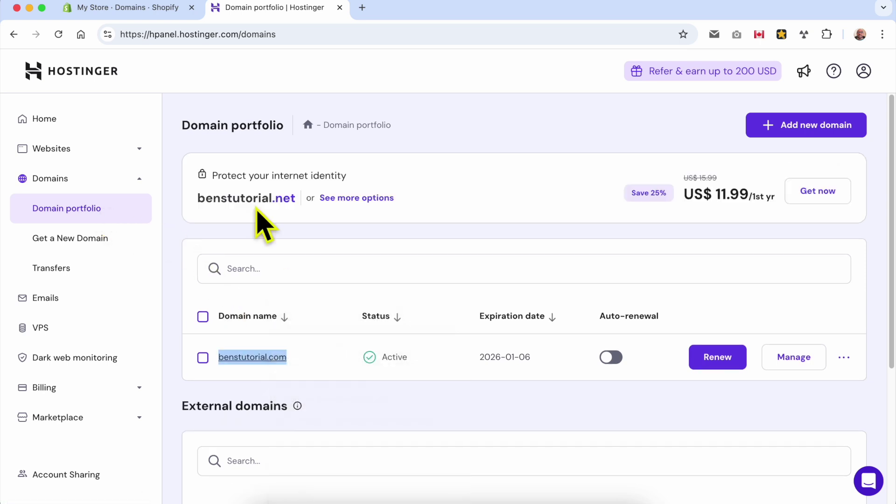
{"action": "left_click", "coordinate": [146, 9]}
Paste benstutorial.com into Shopify's Domain field, continue, and review its Hostinger-managed DNS status.
{"action": "right_click", "coordinate": [363, 283]}
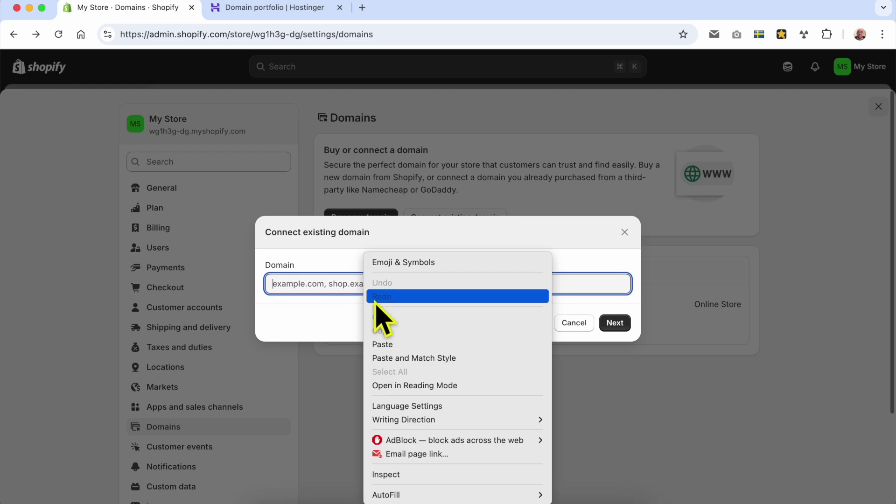
{"action": "left_click", "coordinate": [388, 345]}
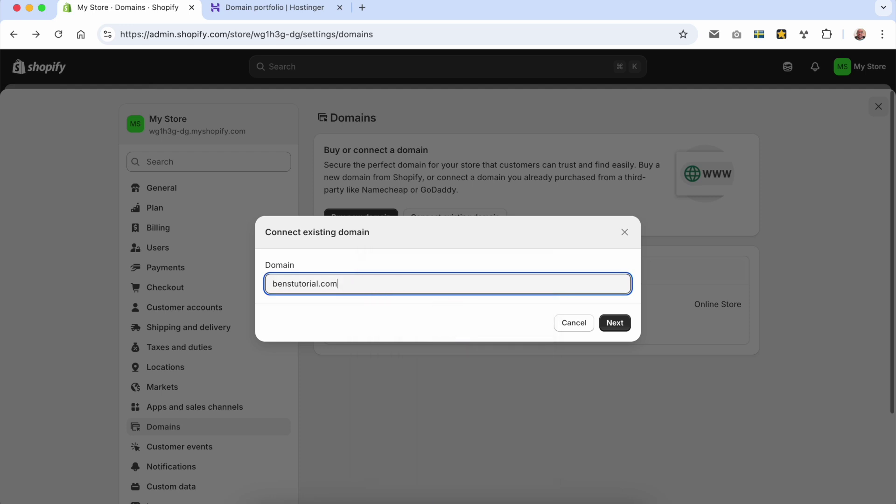
{"action": "left_click", "coordinate": [618, 324]}
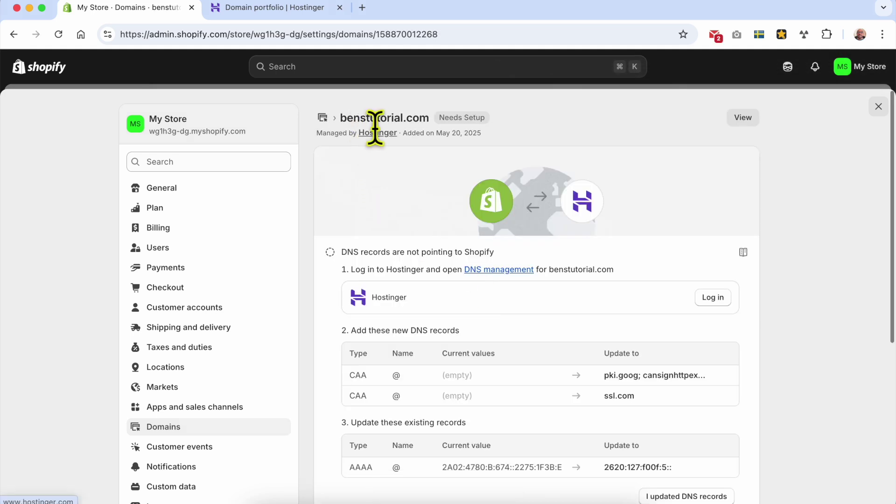
{"action": "left_click_drag", "start_coordinate": [402, 142], "coordinate": [358, 136]}
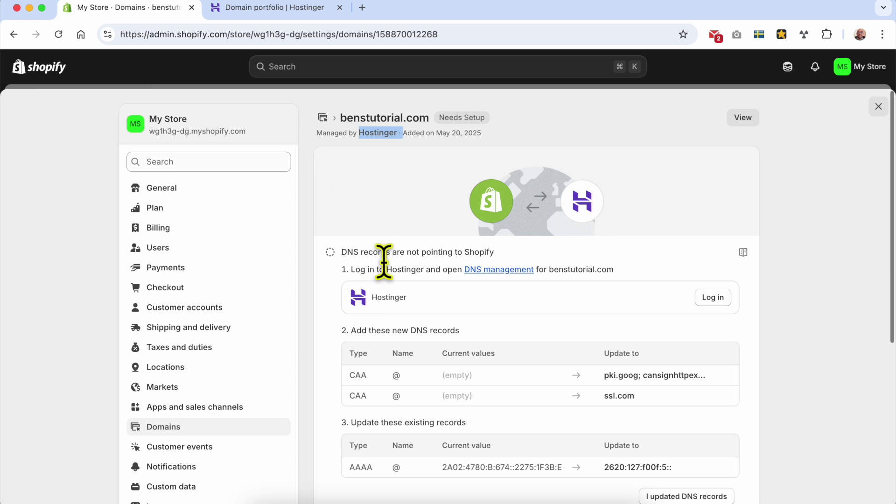
{"action": "left_click_drag", "start_coordinate": [342, 252], "coordinate": [381, 250]}
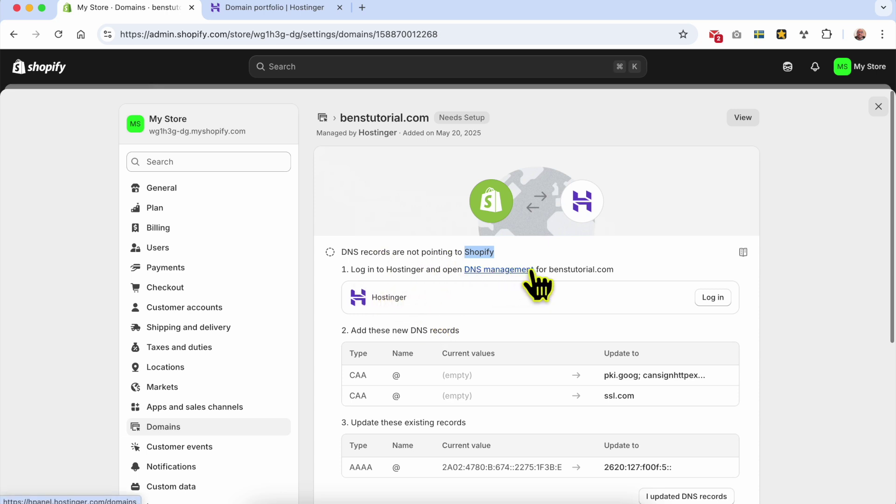
{"action": "left_click", "coordinate": [296, 8]}
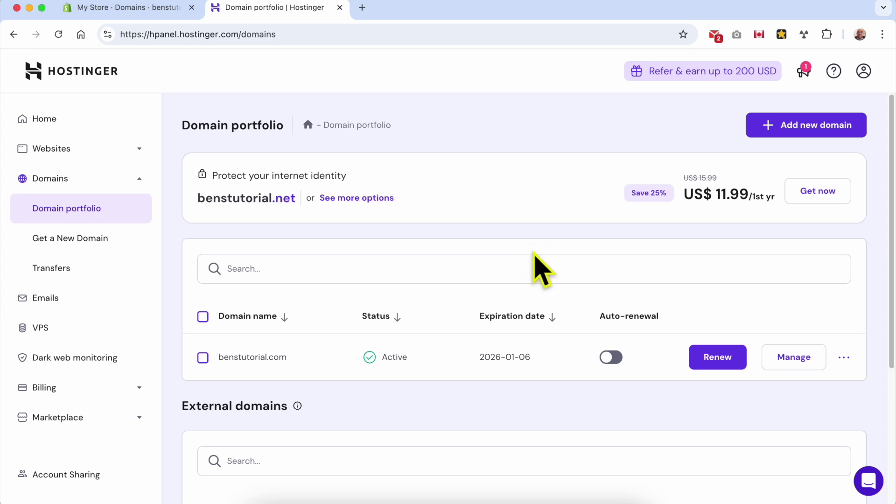
Open benstutorial.com's DNS / Nameservers page in hPanel and scroll through its existing records.
{"action": "left_click", "coordinate": [799, 358]}
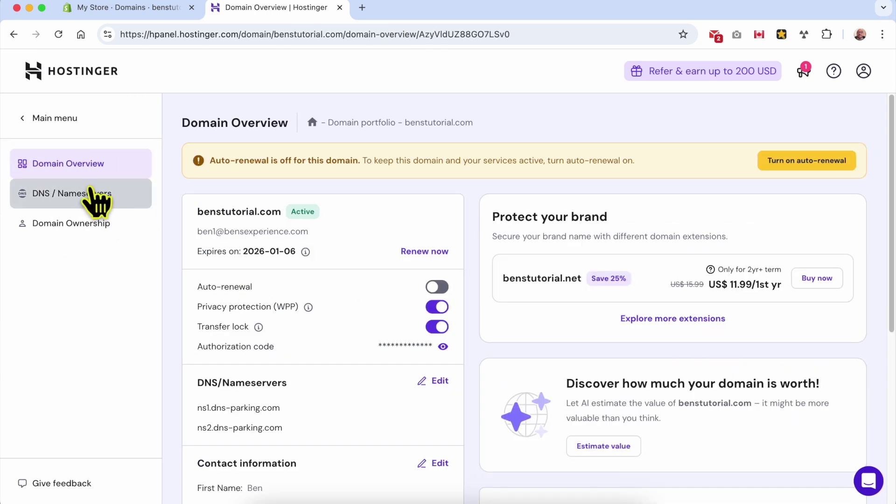
{"action": "left_click", "coordinate": [125, 196]}
{"action": "scroll", "coordinate": [395, 318], "scroll_direction": "down", "scroll_amount": 5}
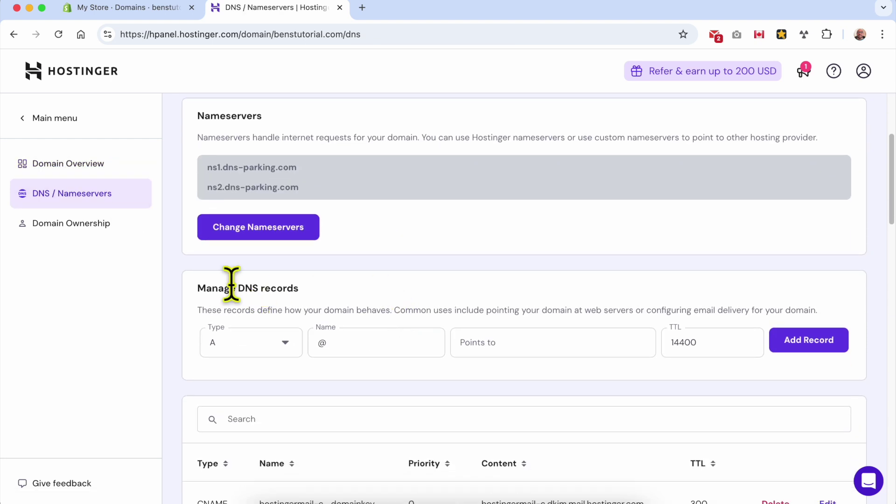
{"action": "triple_click", "coordinate": [230, 286]}
{"action": "scroll", "coordinate": [296, 296], "scroll_direction": "down", "scroll_amount": 3}
{"action": "scroll", "coordinate": [327, 299], "scroll_direction": "down", "scroll_amount": 3}
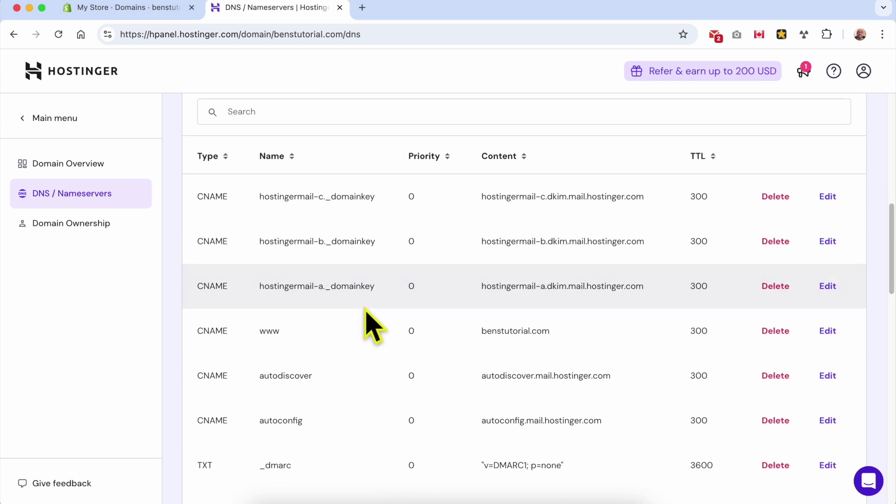
{"action": "scroll", "coordinate": [410, 330], "scroll_direction": "down", "scroll_amount": 1}
{"action": "scroll", "coordinate": [410, 330], "scroll_direction": "down", "scroll_amount": 9}
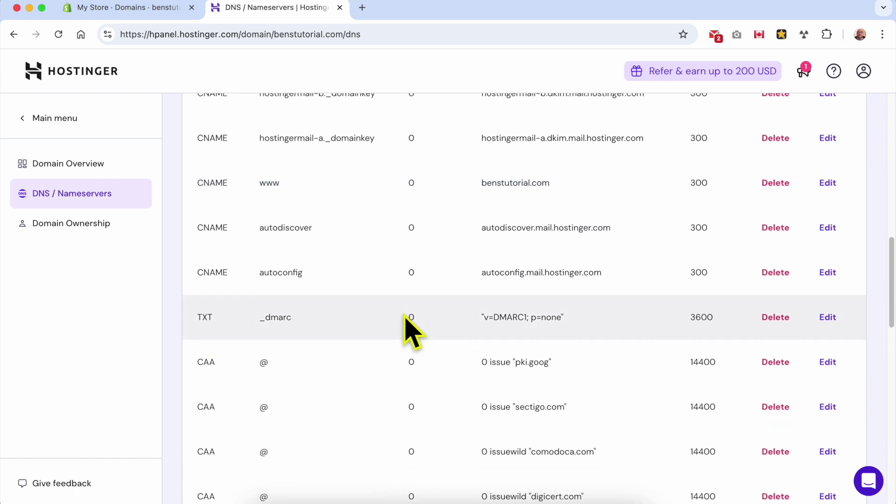
{"action": "scroll", "coordinate": [405, 315], "scroll_direction": "down", "scroll_amount": 10}
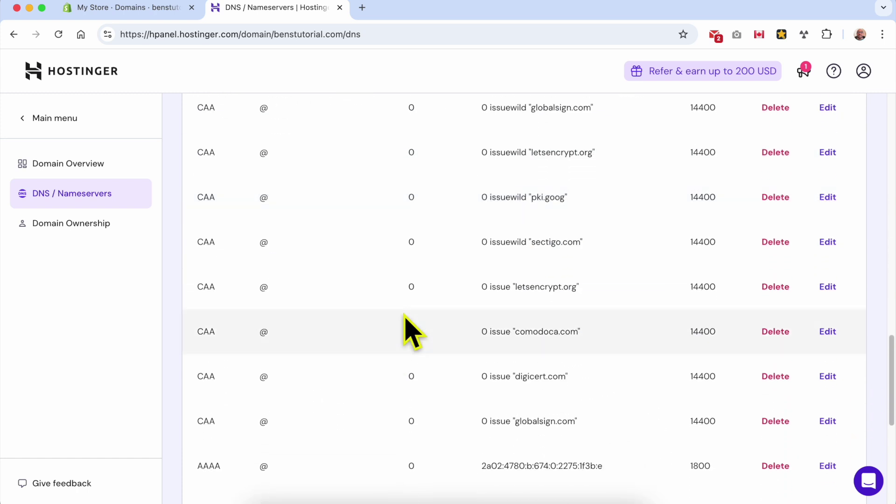
{"action": "scroll", "coordinate": [405, 322], "scroll_direction": "up", "scroll_amount": 20}
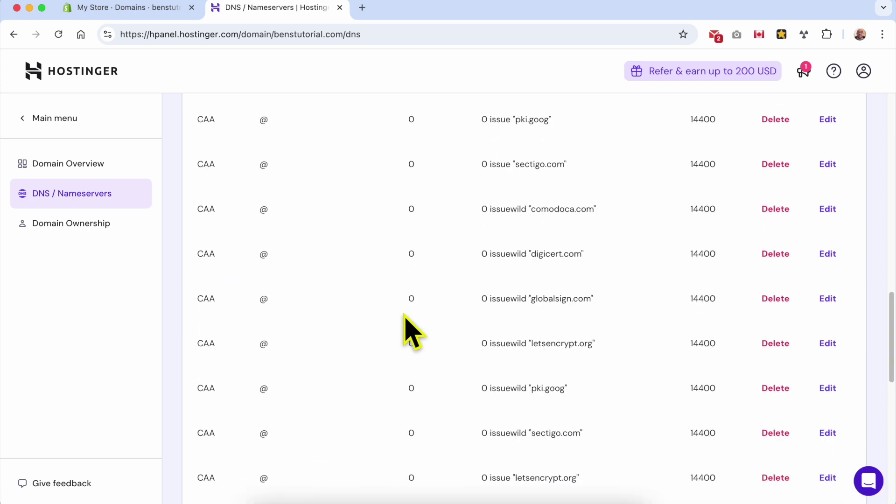
{"action": "key", "text": "ctrl+shift+Tab"}
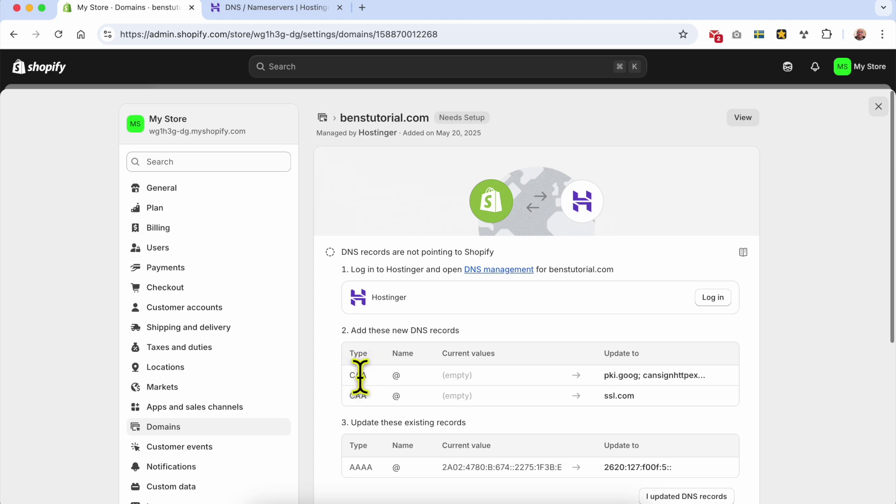
Start a new CAA record for name @ in Hostinger's DNS records form.
{"action": "left_click", "coordinate": [262, 7]}
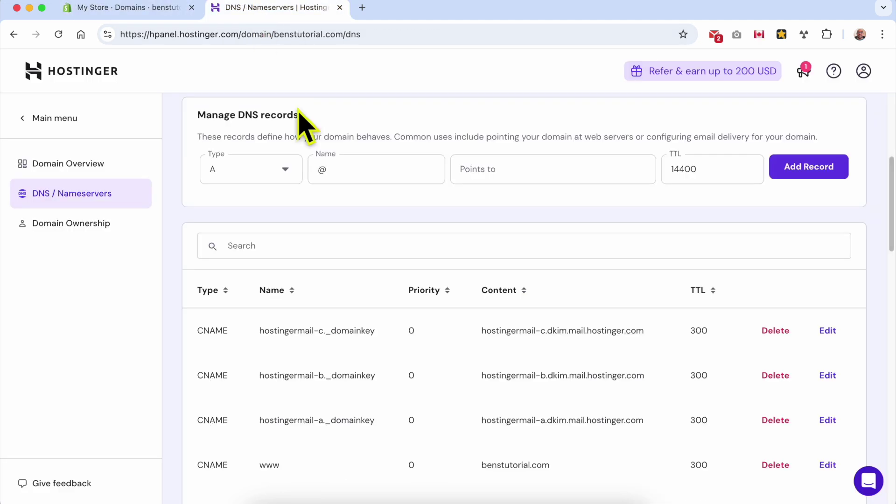
{"action": "left_click", "coordinate": [267, 169]}
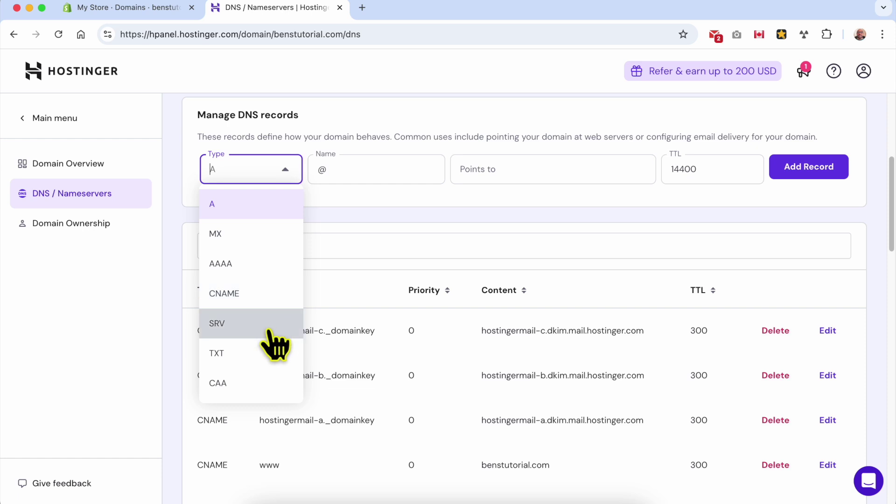
{"action": "left_click", "coordinate": [265, 383]}
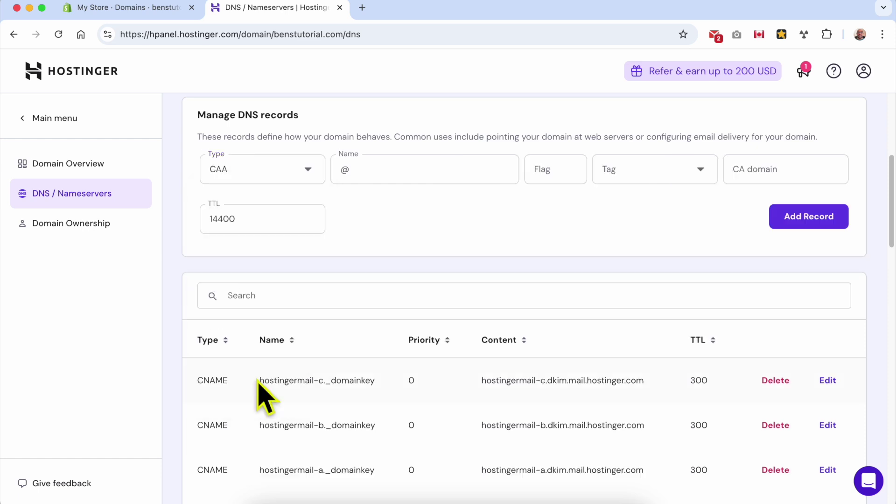
{"action": "left_click", "coordinate": [134, 8]}
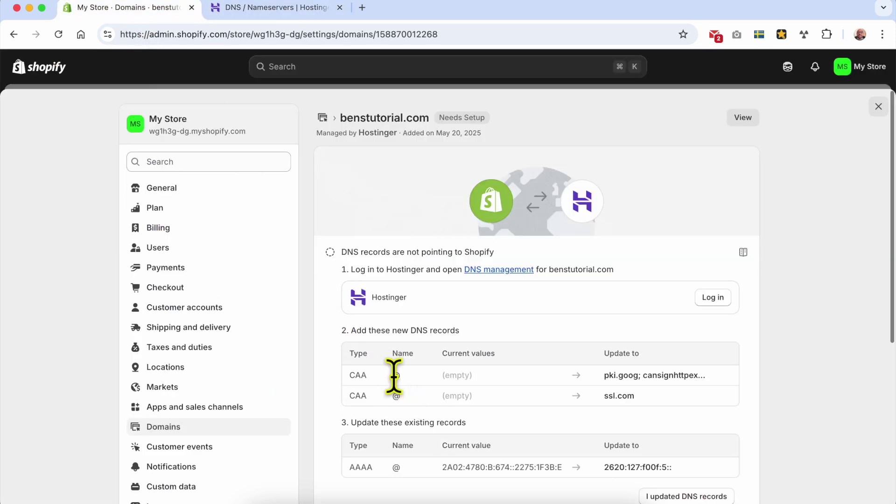
{"action": "left_click", "coordinate": [273, 7]}
{"action": "left_click", "coordinate": [379, 169]}
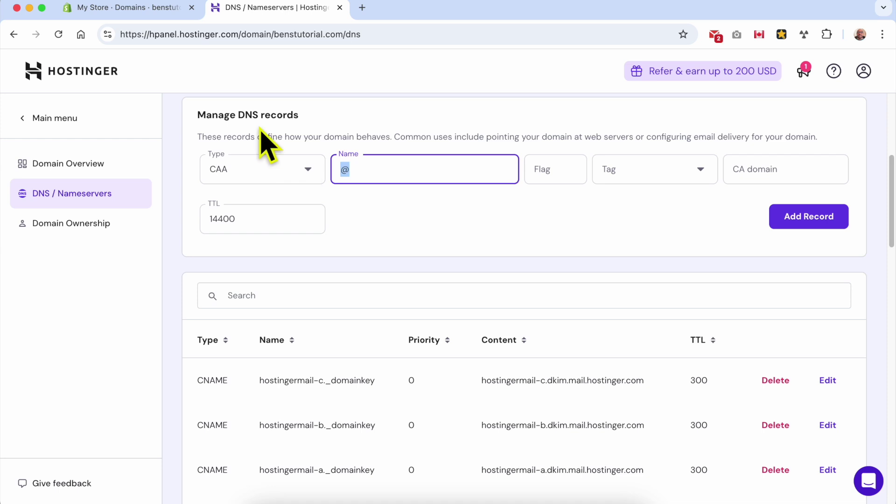
Add the CAA record with flag 0, tag issue, and Shopify's pki.goog; cansignhttpexchanges=yes value.
{"action": "left_click", "coordinate": [135, 8]}
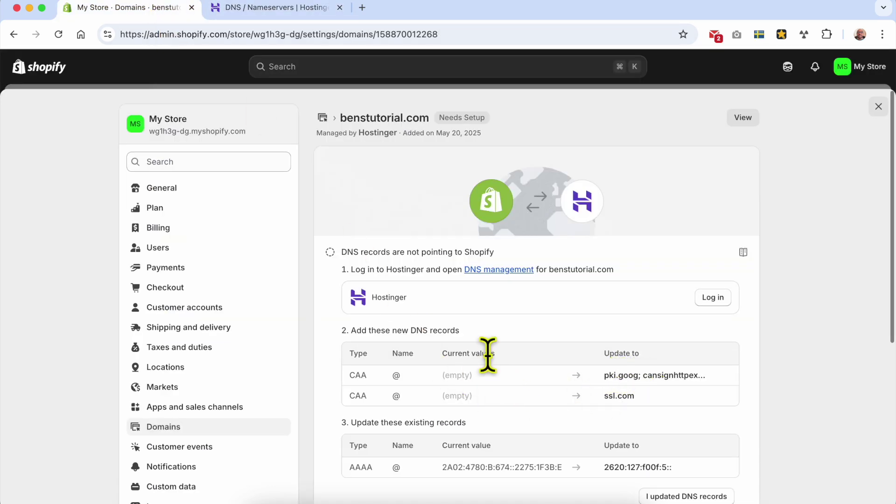
{"action": "triple_click", "coordinate": [673, 377]}
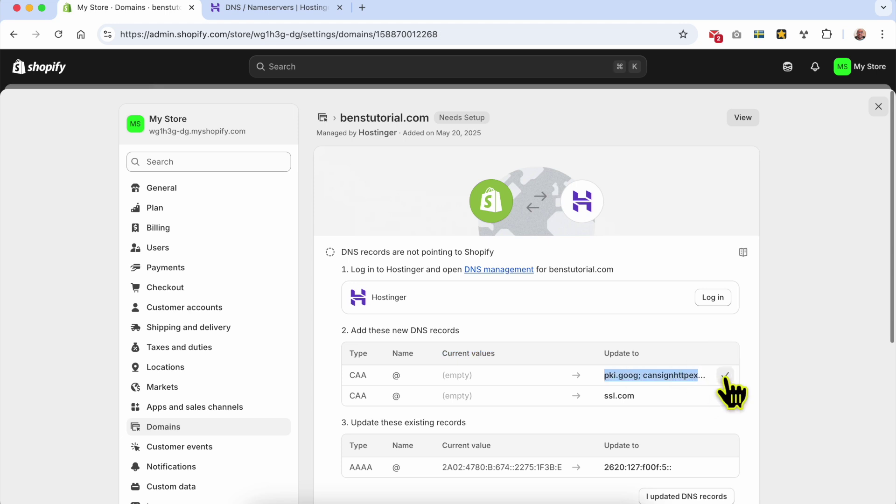
{"action": "left_click", "coordinate": [313, 9]}
{"action": "left_click", "coordinate": [553, 169]}
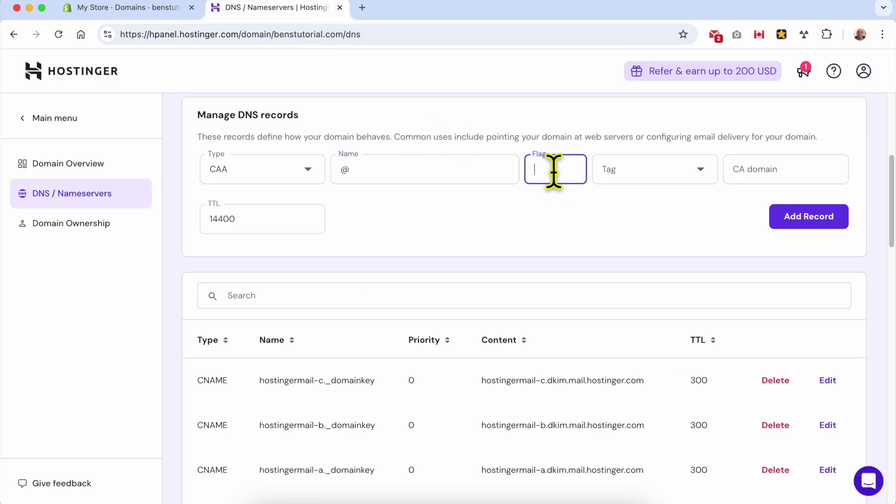
{"action": "left_click", "coordinate": [649, 170]}
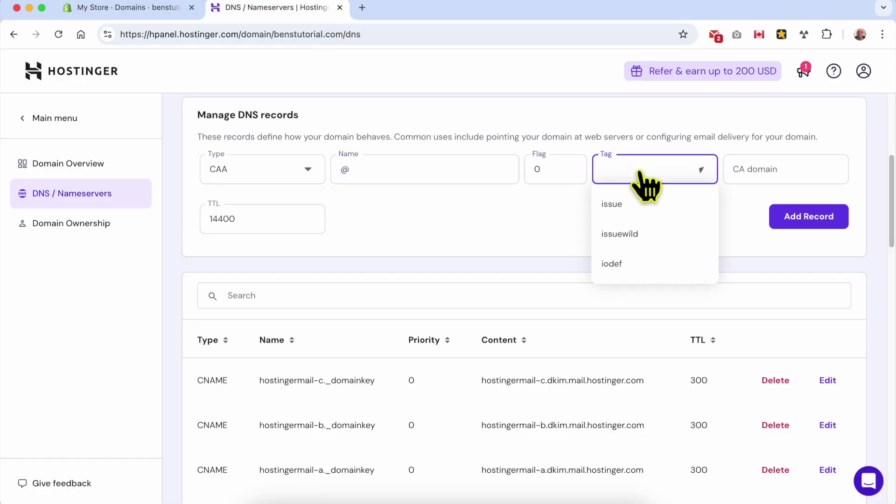
{"action": "left_click", "coordinate": [650, 205]}
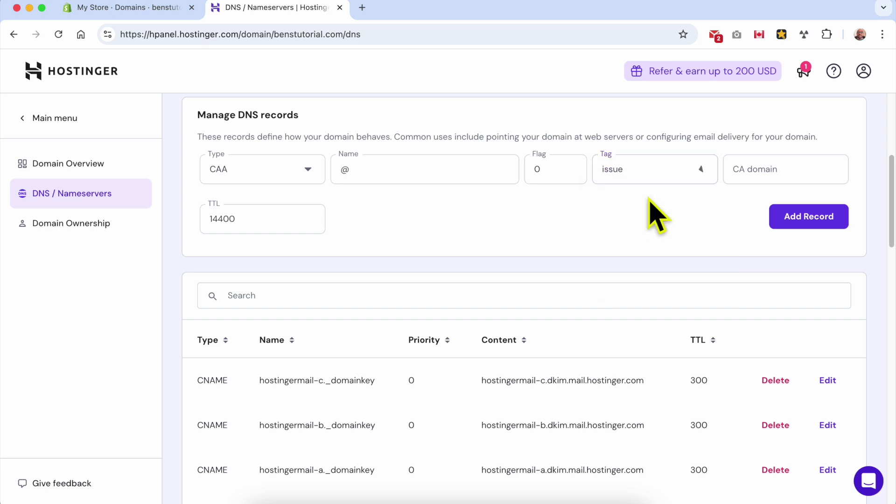
{"action": "right_click", "coordinate": [763, 171]}
{"action": "left_click", "coordinate": [628, 259]}
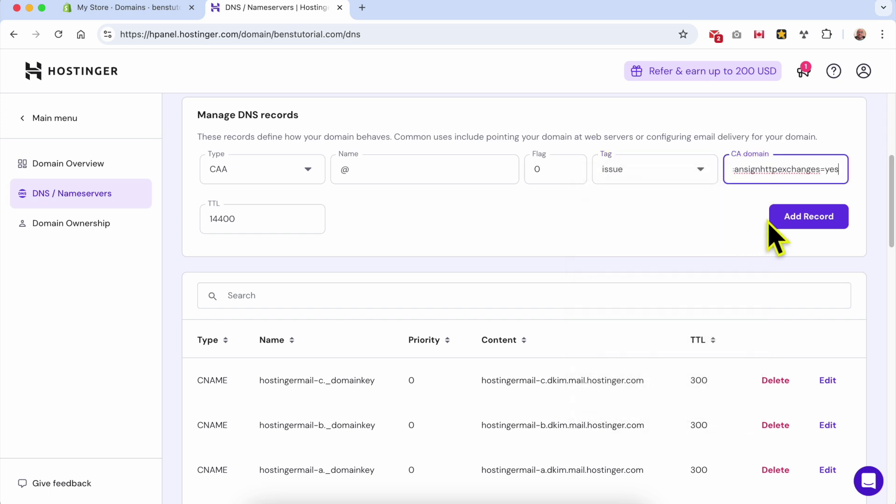
{"action": "left_click", "coordinate": [798, 224]}
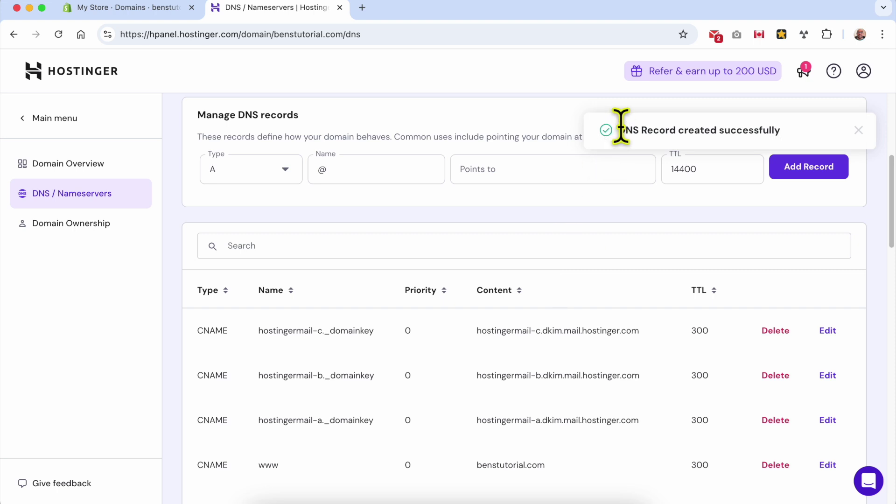
{"action": "left_click_drag", "start_coordinate": [621, 127], "coordinate": [789, 136]}
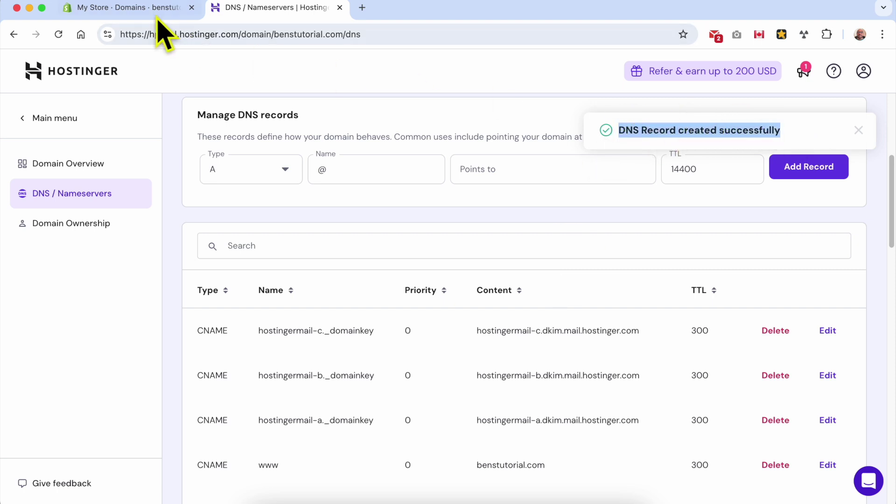
{"action": "left_click", "coordinate": [140, 8]}
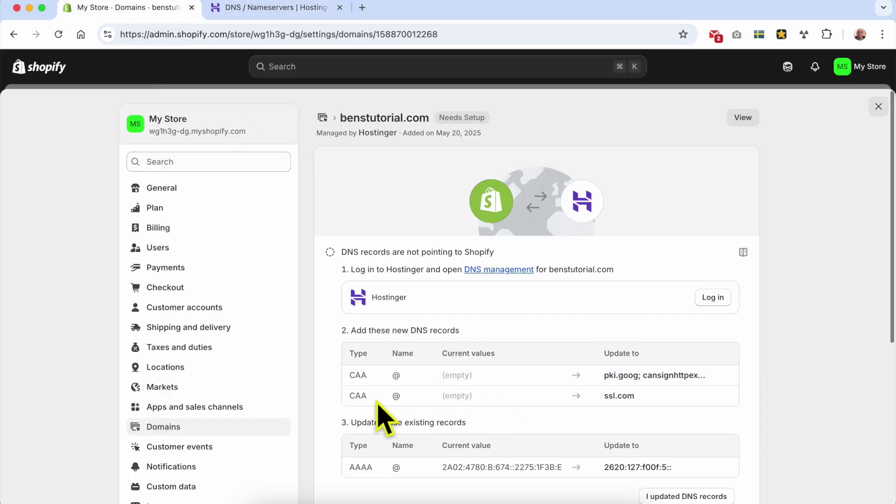
Copy ssl.com from Shopify's second CAA row and begin a CAA issue record for @.
{"action": "double_click", "coordinate": [358, 396]}
{"action": "double_click", "coordinate": [396, 396]}
{"action": "double_click", "coordinate": [625, 397]}
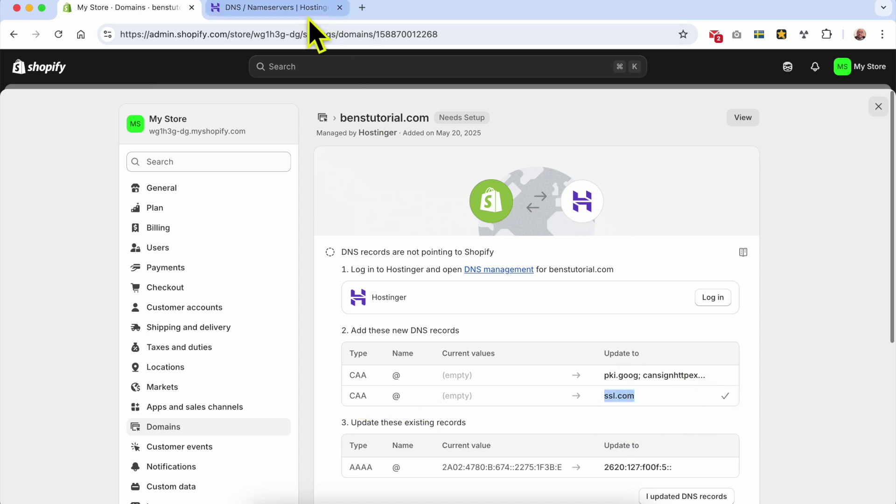
{"action": "left_click", "coordinate": [322, 10]}
{"action": "left_click", "coordinate": [278, 180]}
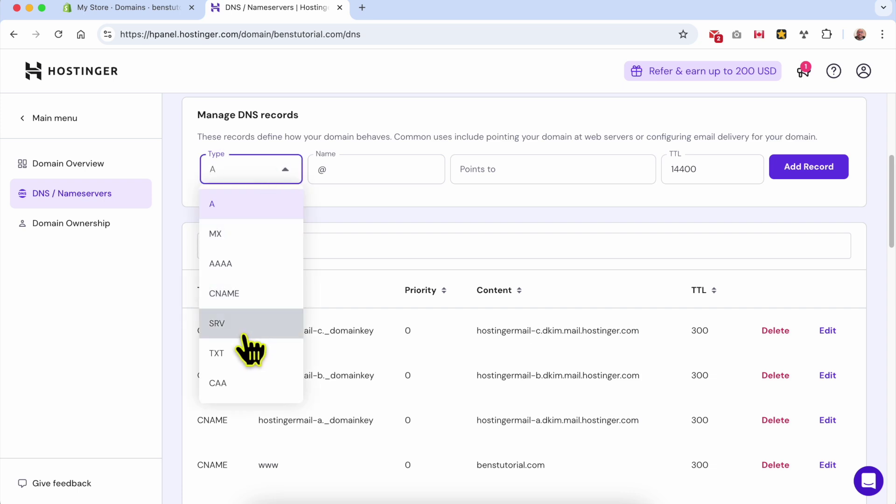
{"action": "left_click", "coordinate": [245, 381]}
{"action": "left_click", "coordinate": [398, 174]}
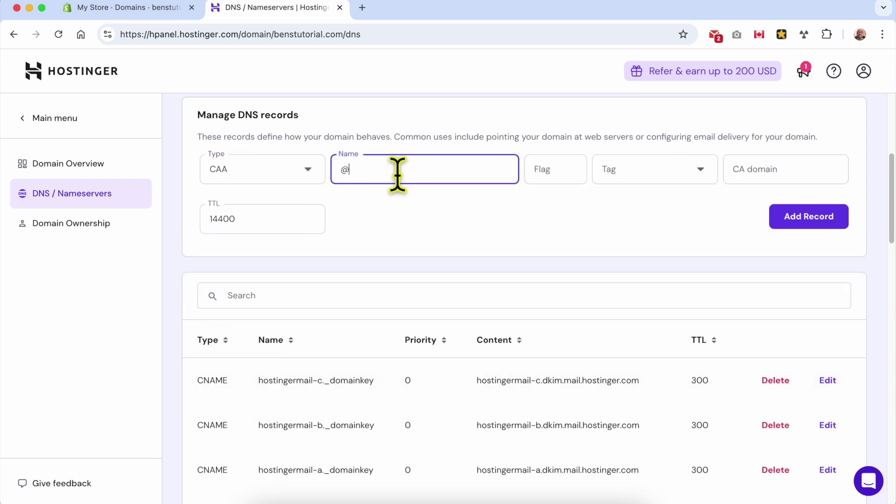
{"action": "left_click", "coordinate": [575, 174]}
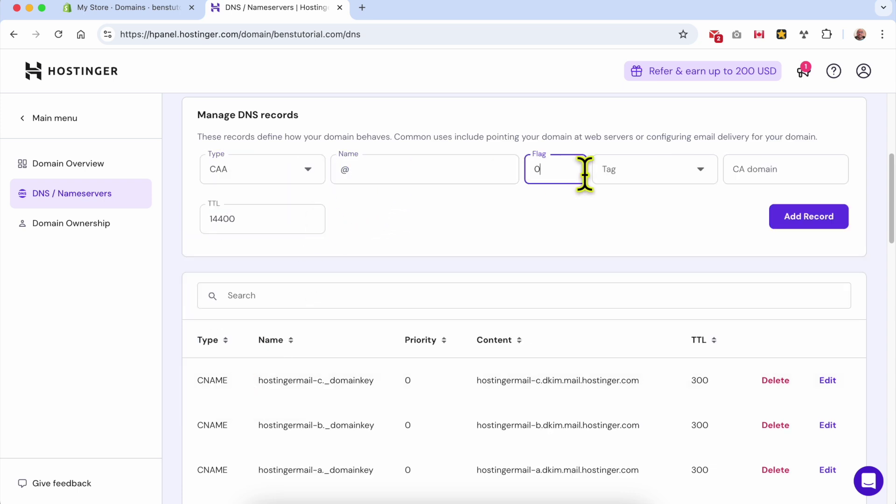
{"action": "double_click", "coordinate": [545, 169]}
{"action": "left_click", "coordinate": [649, 171]}
{"action": "left_click", "coordinate": [658, 200]}
Set the flag to 0, paste ssl.com as CA domain, and add the record.
{"action": "left_click", "coordinate": [569, 169]}
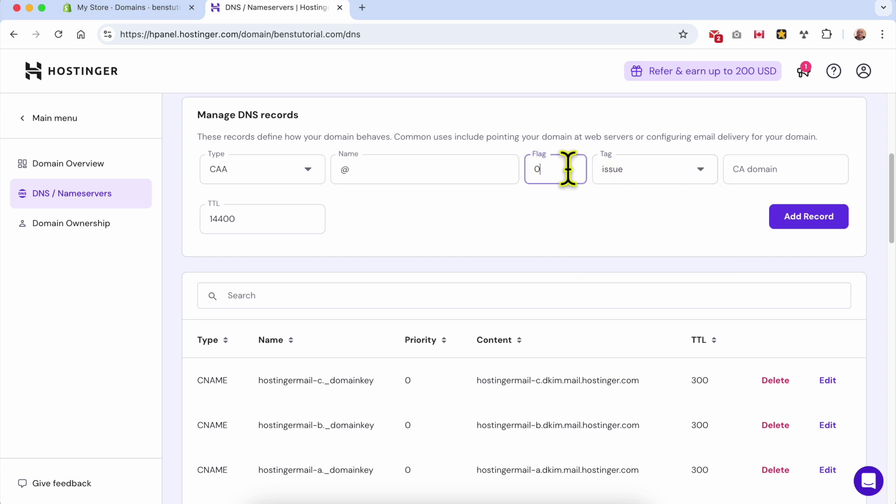
{"action": "key", "text": "BackSpace"}
{"action": "right_click", "coordinate": [751, 172]}
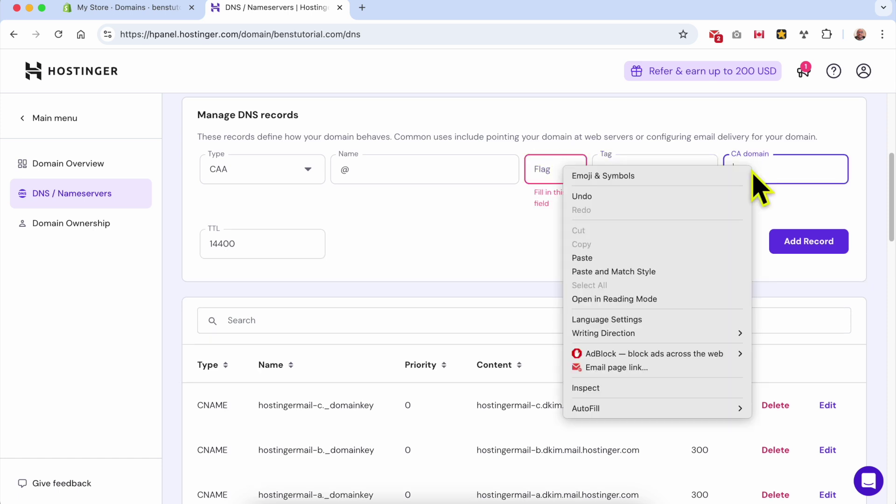
{"action": "left_click", "coordinate": [542, 243]}
{"action": "left_click_drag", "start_coordinate": [535, 191], "coordinate": [530, 211]}
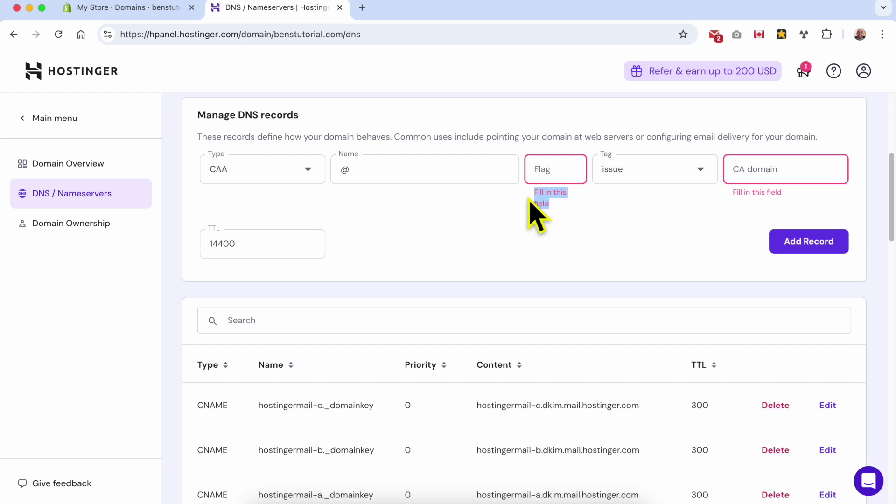
{"action": "type", "text": "0"}
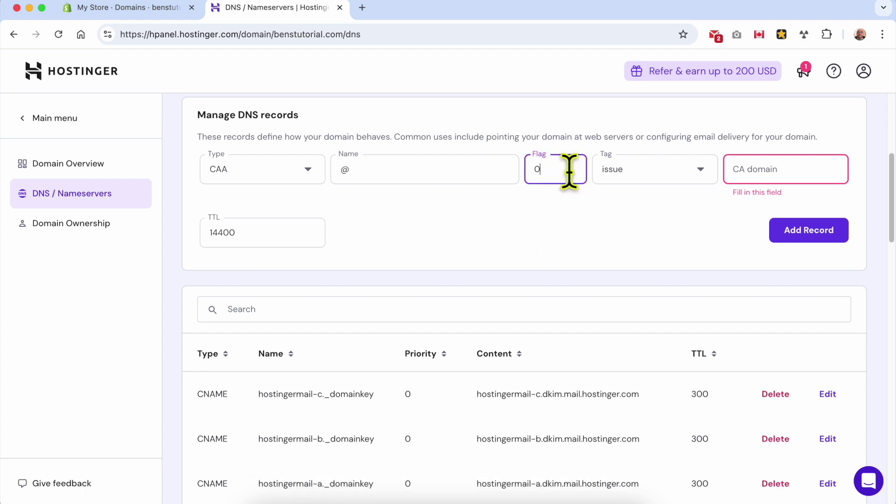
{"action": "left_click", "coordinate": [760, 170]}
{"action": "right_click", "coordinate": [761, 170]}
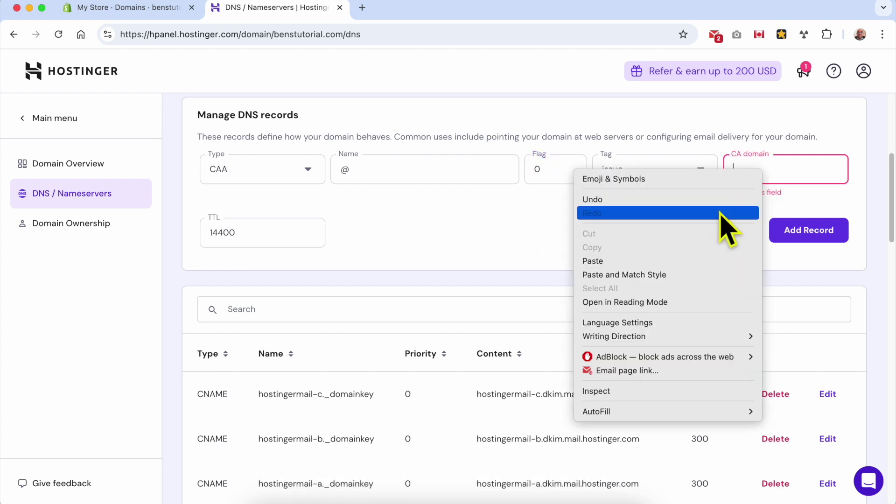
{"action": "left_click", "coordinate": [640, 261]}
{"action": "left_click", "coordinate": [810, 223]}
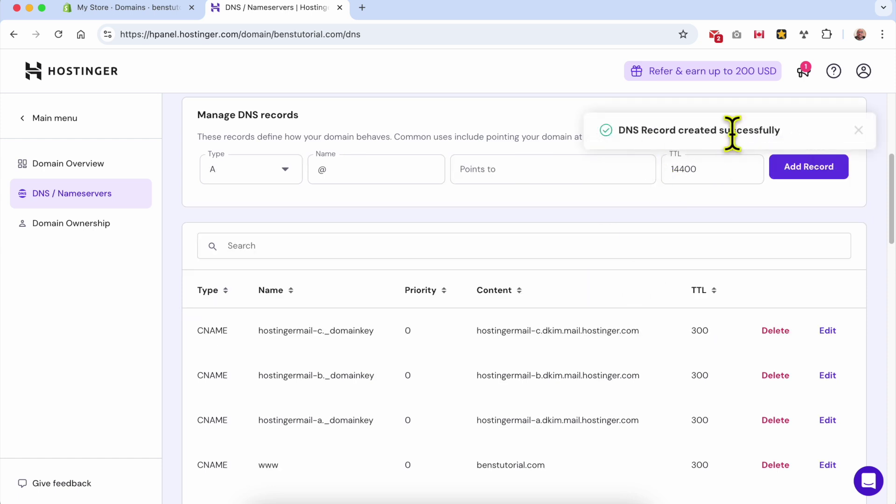
{"action": "left_click", "coordinate": [140, 7]}
Copy the current AAAA value listed in Shopify's DNS instructions.
{"action": "scroll", "coordinate": [591, 366], "scroll_direction": "down", "scroll_amount": 3}
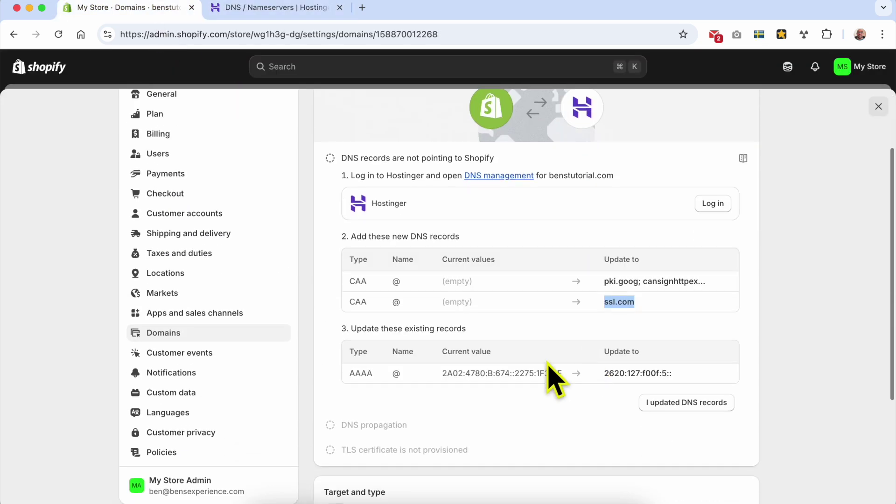
{"action": "left_click_drag", "start_coordinate": [378, 327], "coordinate": [472, 336]}
{"action": "left_click", "coordinate": [371, 329]}
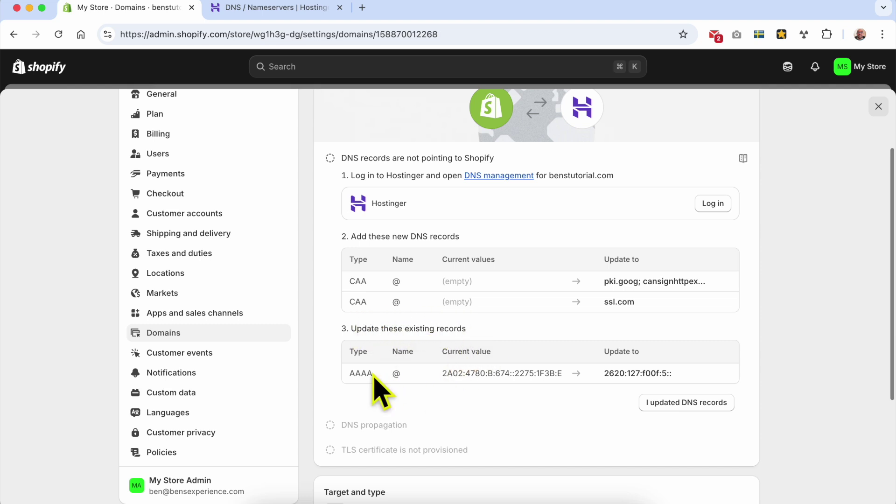
{"action": "right_click", "coordinate": [456, 374]}
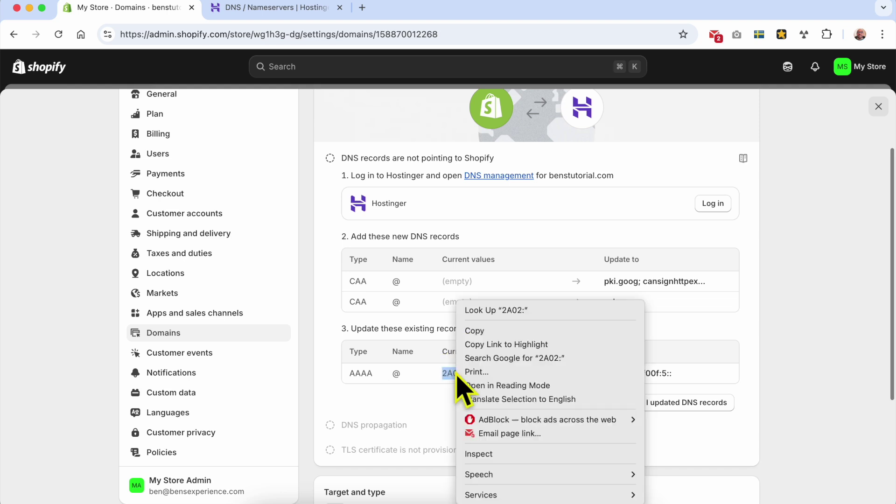
{"action": "left_click", "coordinate": [474, 330]}
Find 2A02: on Hostinger's DNS page to locate the AAAA record 2a02:4780:b:674:0:2275:1f3b:e.
{"action": "left_click", "coordinate": [286, 9]}
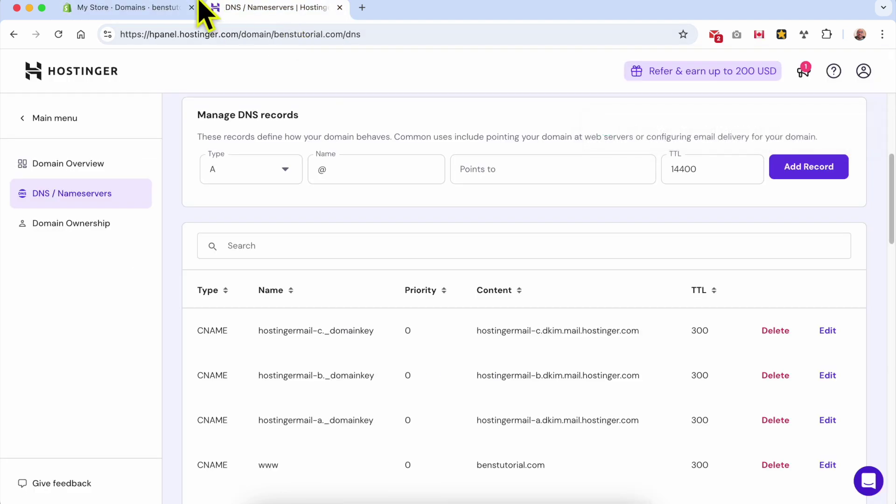
{"action": "left_click", "coordinate": [109, 1]}
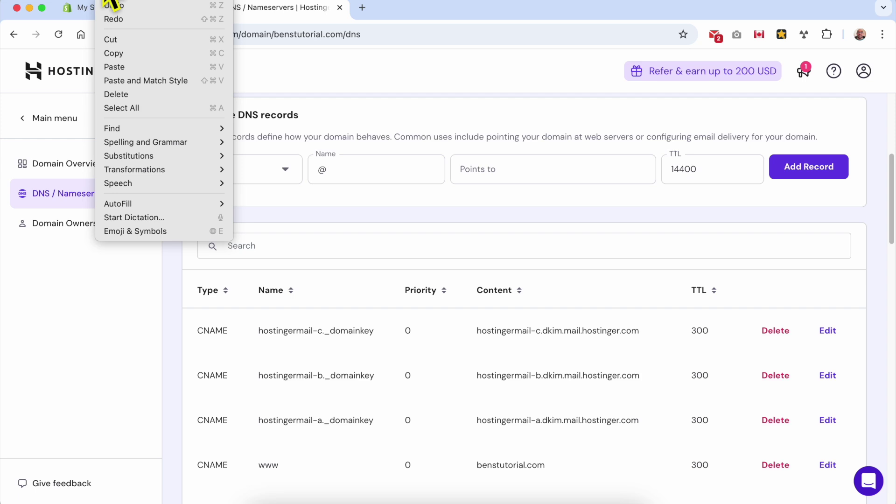
{"action": "mouse_move", "coordinate": [186, 130]}
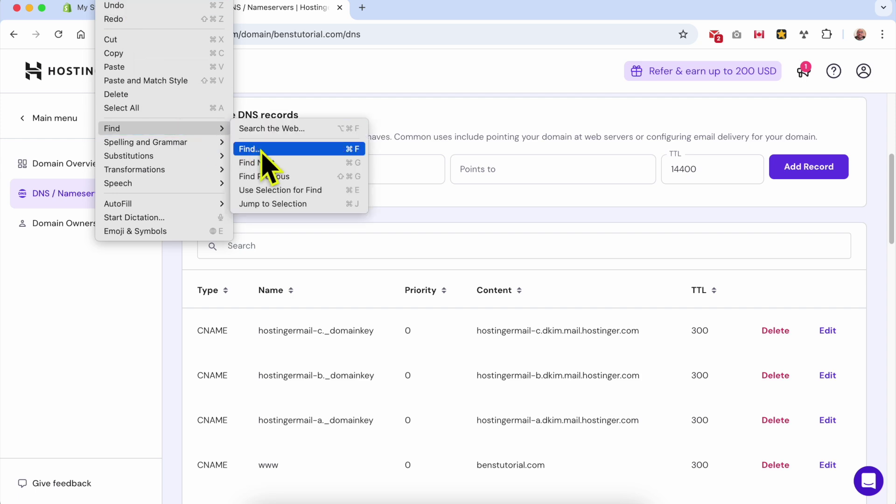
{"action": "left_click", "coordinate": [262, 151]}
{"action": "right_click", "coordinate": [516, 62]}
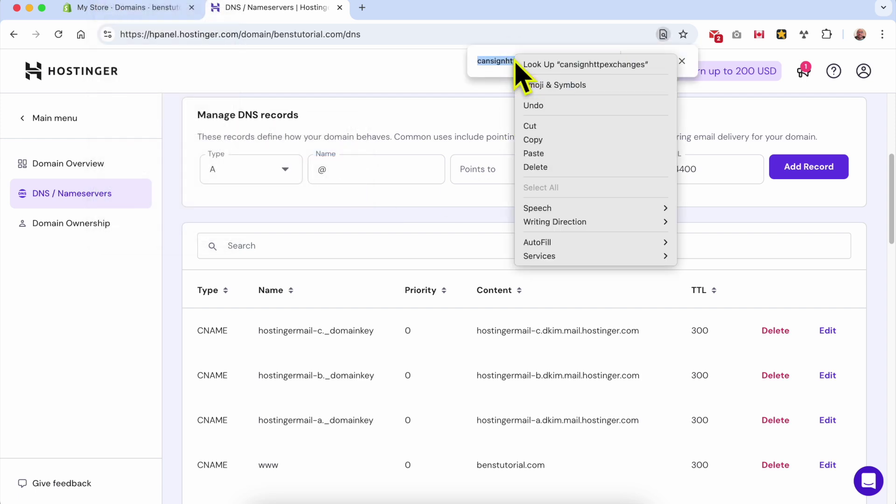
{"action": "left_click", "coordinate": [551, 153]}
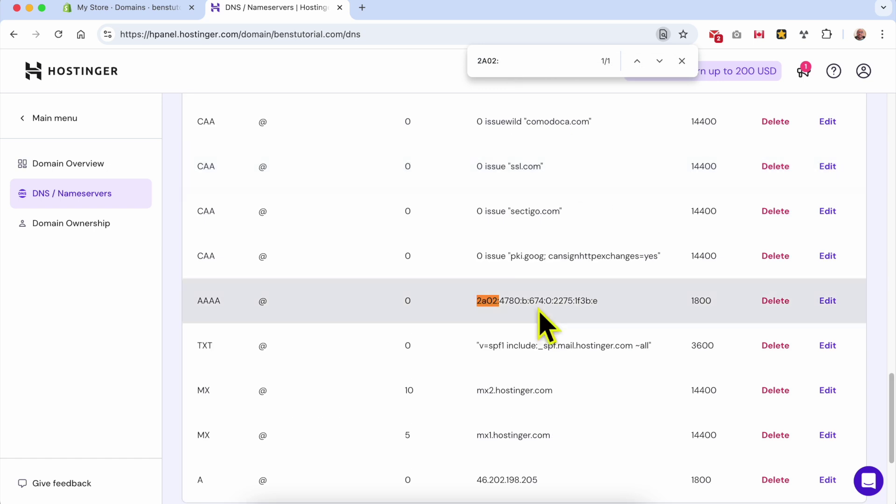
{"action": "triple_click", "coordinate": [536, 300]}
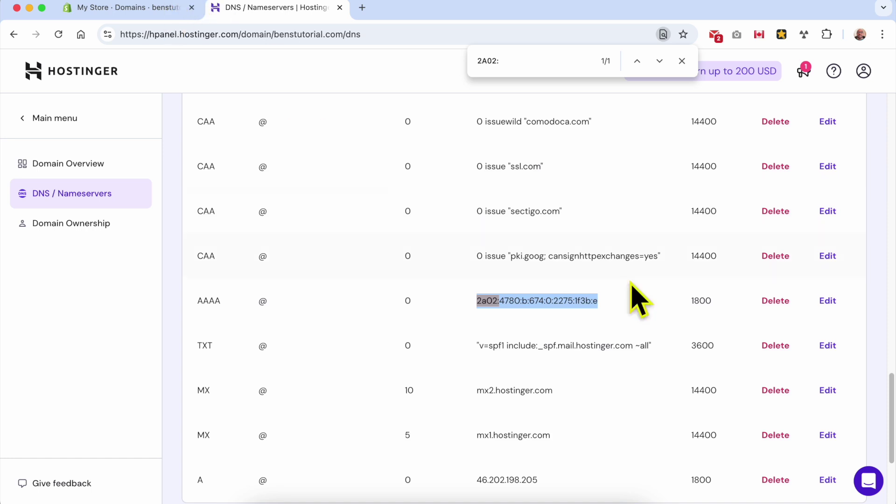
Edit the @ AAAA record's Points to value to 2620:127:f00f:5:: and save the update.
{"action": "left_click", "coordinate": [828, 301]}
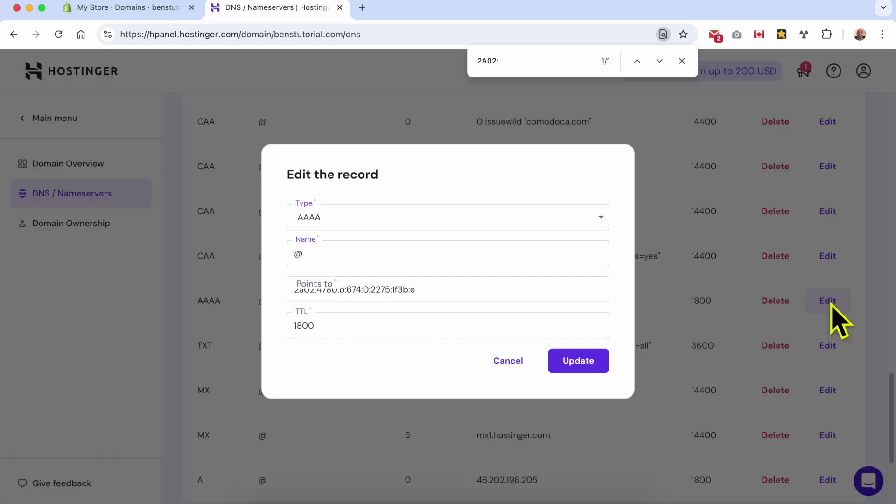
{"action": "left_click", "coordinate": [115, 10]}
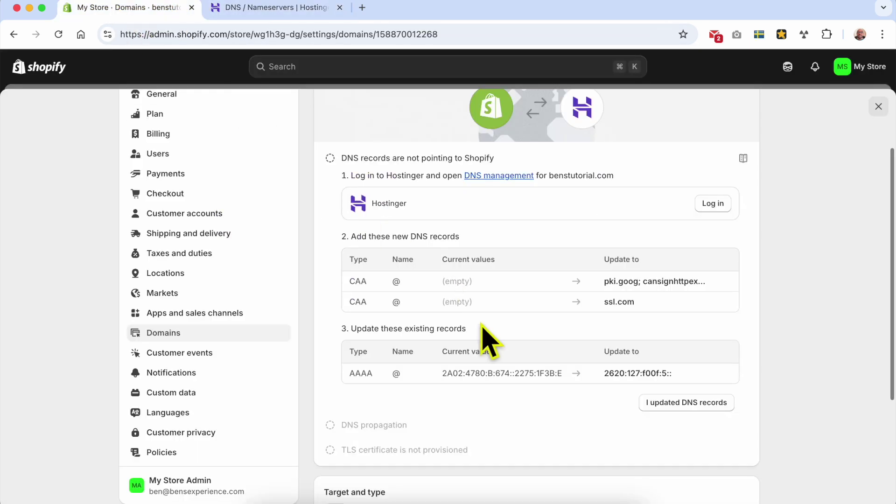
{"action": "left_click_drag", "start_coordinate": [441, 374], "coordinate": [554, 371]}
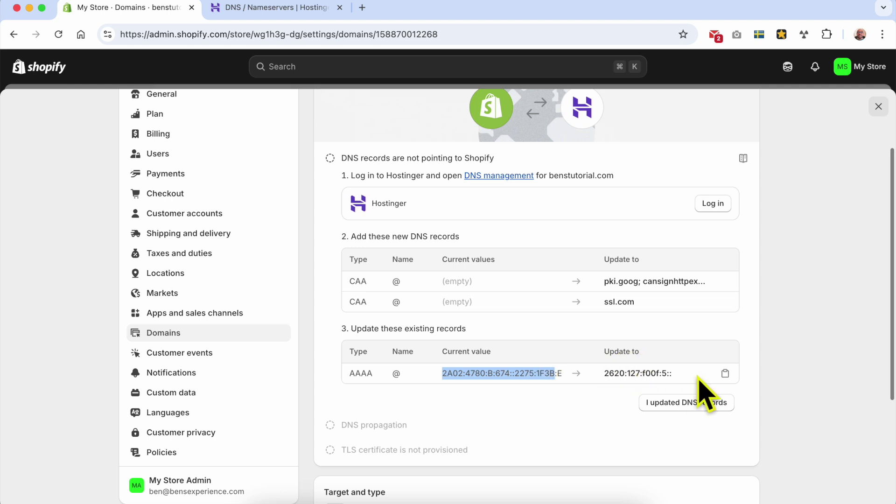
{"action": "left_click", "coordinate": [292, 8]}
{"action": "triple_click", "coordinate": [385, 288]}
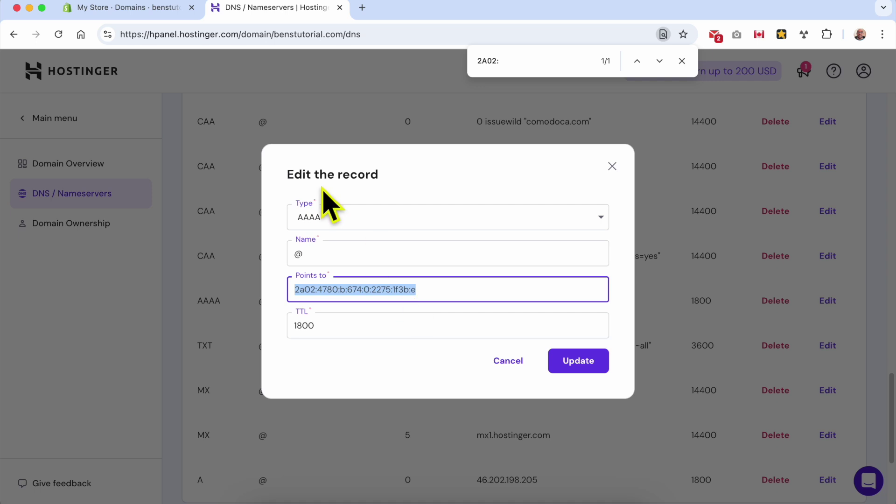
{"action": "left_click", "coordinate": [156, 16]}
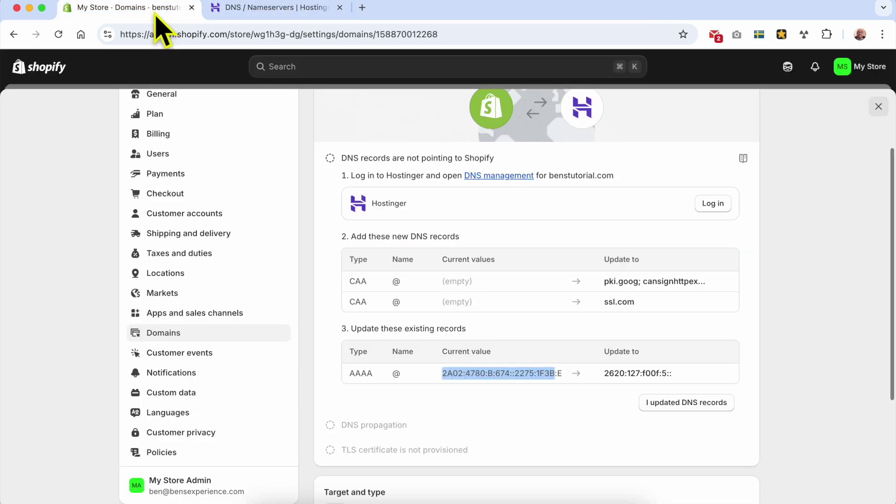
{"action": "left_click", "coordinate": [252, 14]}
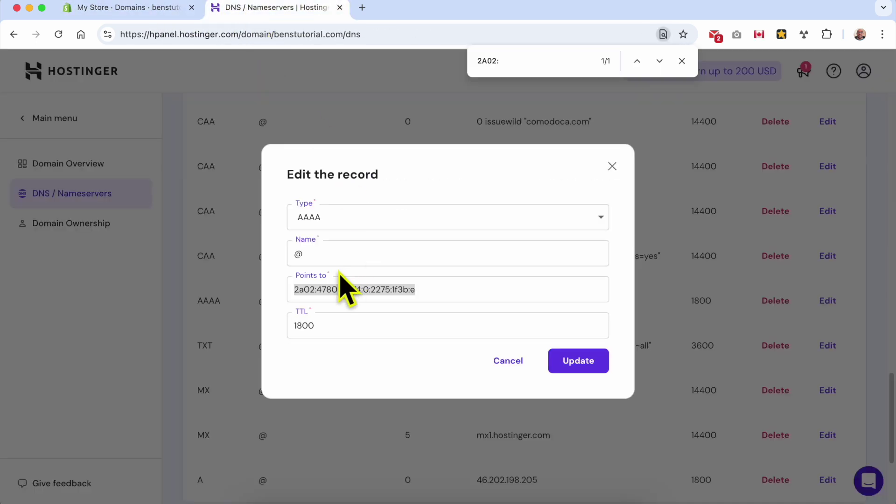
{"action": "double_click", "coordinate": [306, 291]}
{"action": "triple_click", "coordinate": [429, 293]}
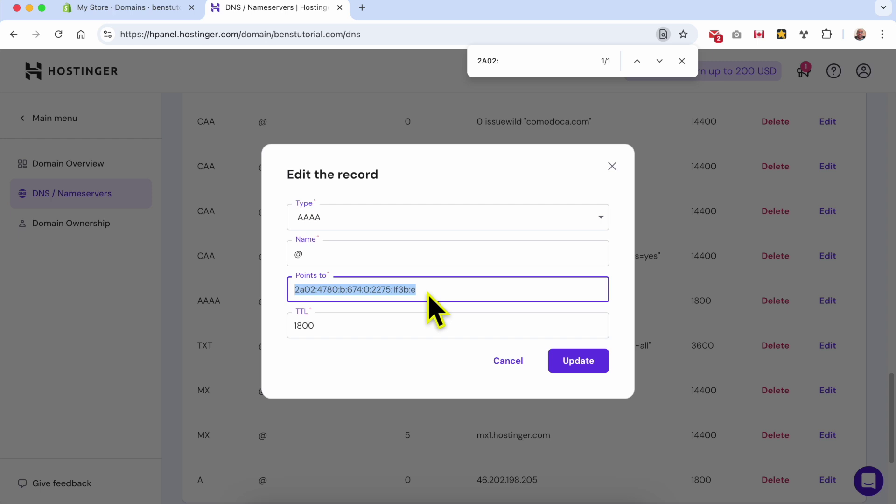
{"action": "right_click", "coordinate": [430, 293]}
{"action": "left_click", "coordinate": [460, 264]}
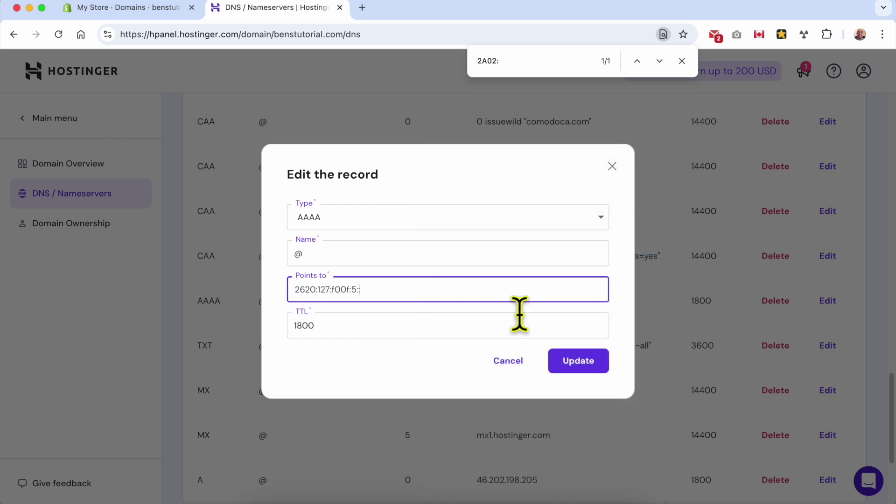
{"action": "left_click", "coordinate": [584, 366]}
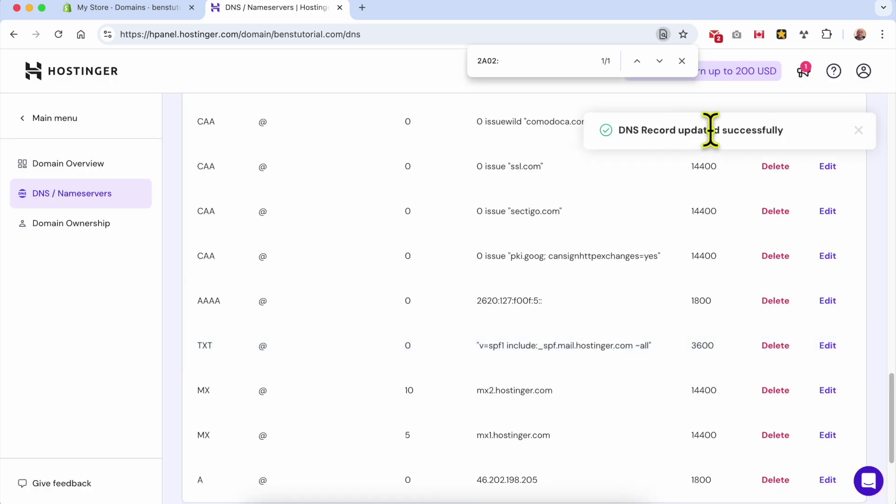
{"action": "left_click", "coordinate": [133, 8]}
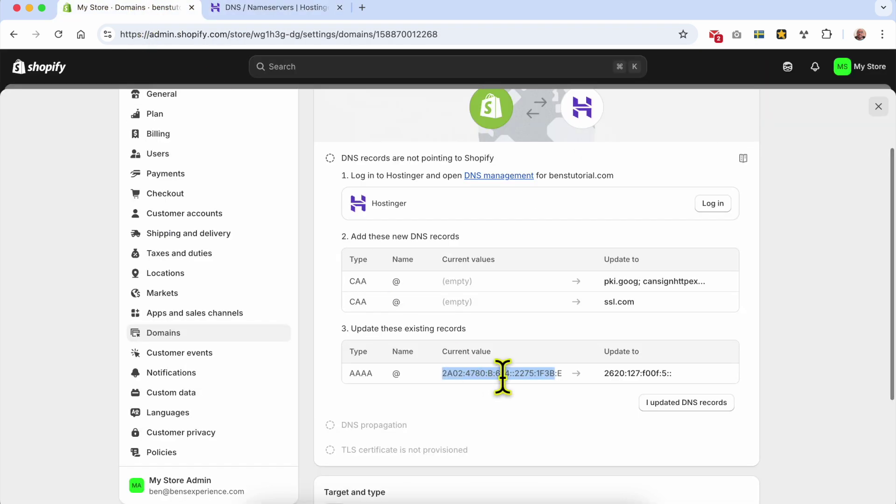
Confirm 'I updated DNS records' so Shopify verifies benstutorial.com's DNS and TLS certificate status.
{"action": "left_click", "coordinate": [425, 236]}
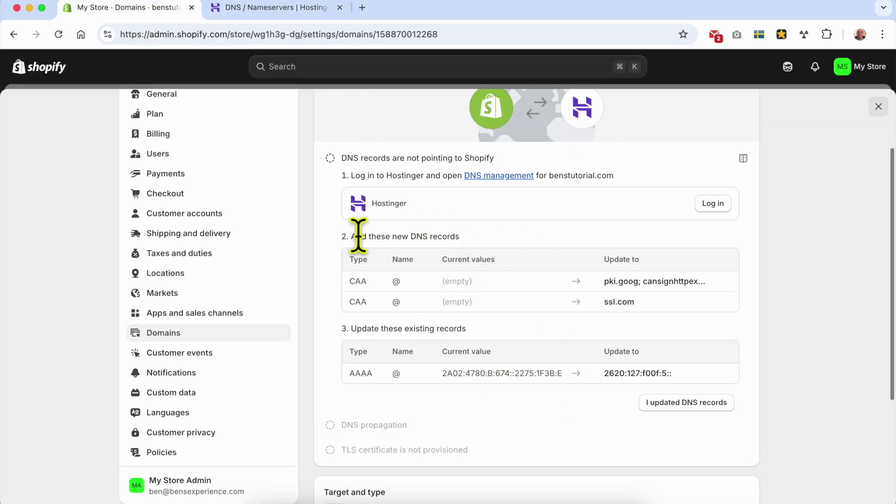
{"action": "left_click_drag", "start_coordinate": [353, 236], "coordinate": [552, 366]}
{"action": "left_click", "coordinate": [561, 330]}
{"action": "left_click", "coordinate": [684, 405]}
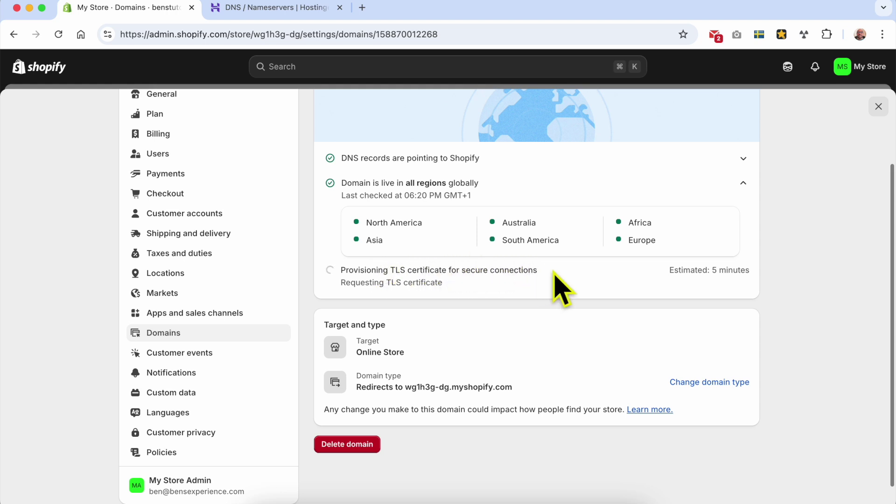
{"action": "left_click_drag", "start_coordinate": [554, 274], "coordinate": [758, 276]}
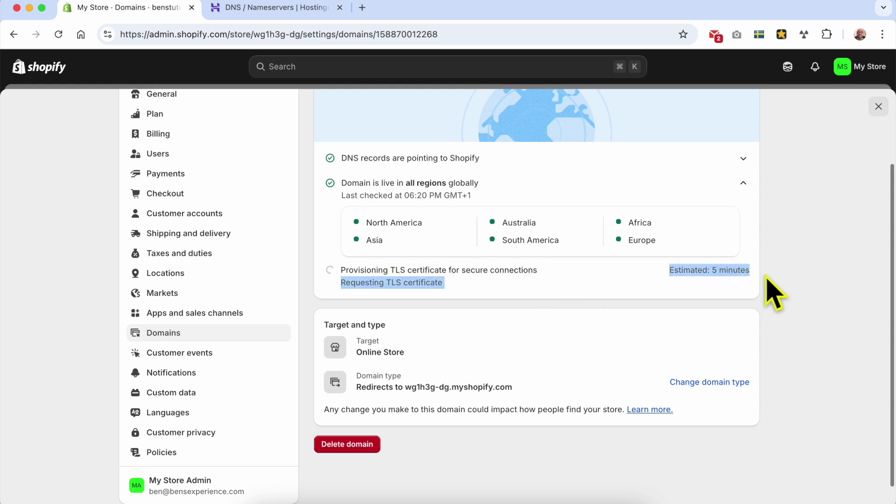
{"action": "left_click", "coordinate": [765, 292]}
{"action": "key", "text": "ctrl+Tab"}
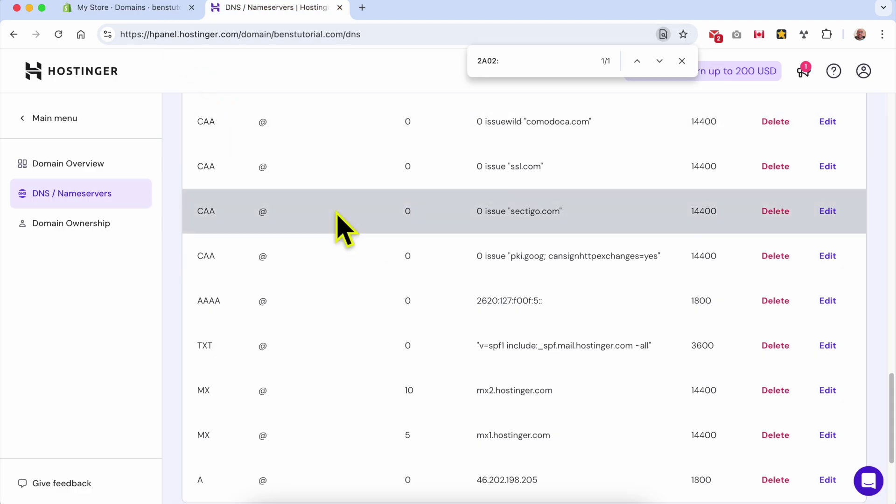
Compare Shopify's benstutorial.com domain settings with the Hostinger DNS records.
{"action": "left_click", "coordinate": [130, 8]}
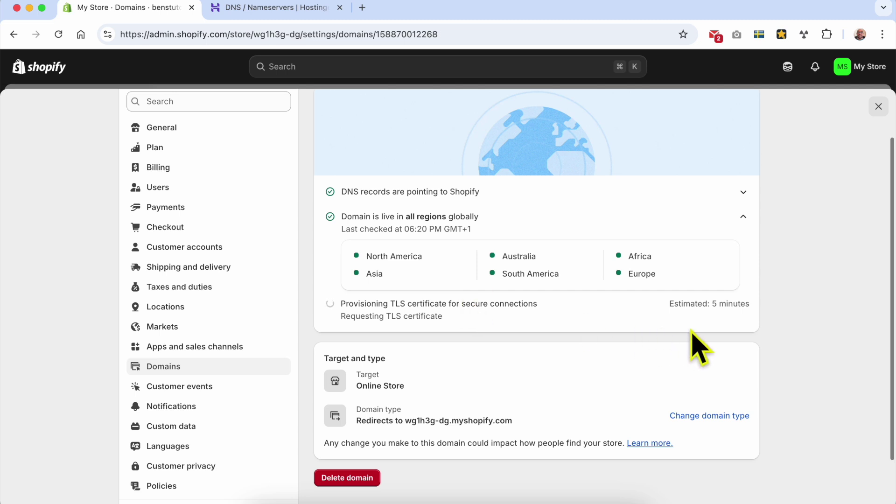
{"action": "left_click", "coordinate": [287, 8]}
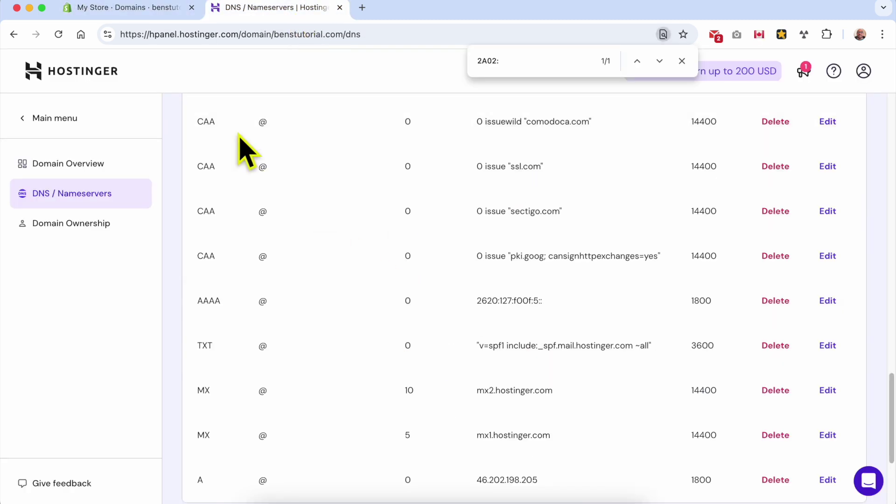
{"action": "left_click", "coordinate": [114, 8]}
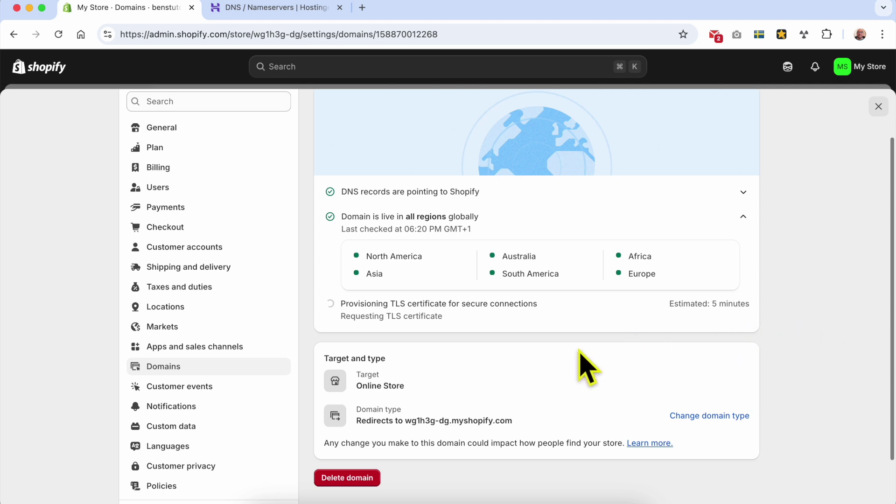
{"action": "scroll", "coordinate": [588, 369], "scroll_direction": "up", "scroll_amount": 1}
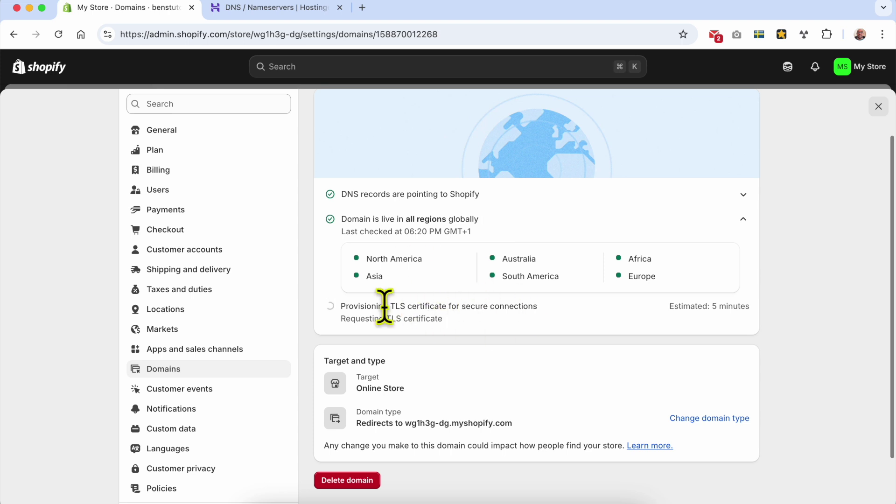
{"action": "key", "text": "ctrl+Tab"}
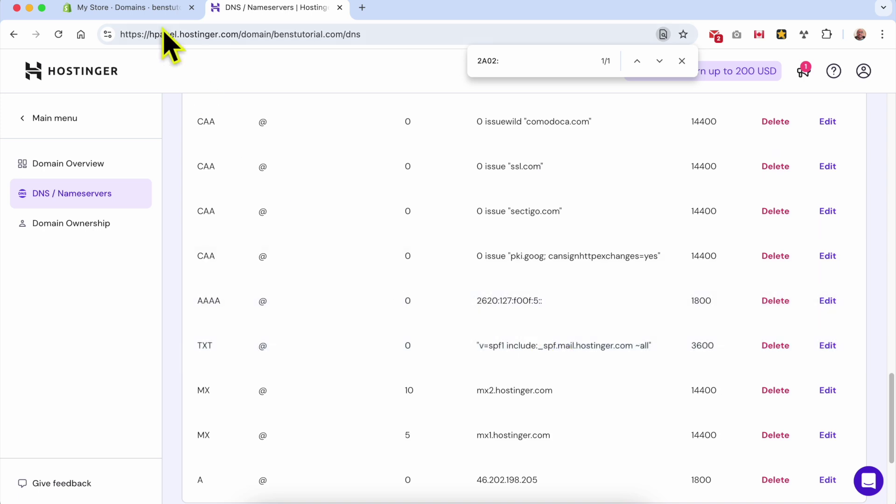
On Shopify's benstutorial.com page, select the domain name and open the live site.
{"action": "left_click", "coordinate": [140, 8]}
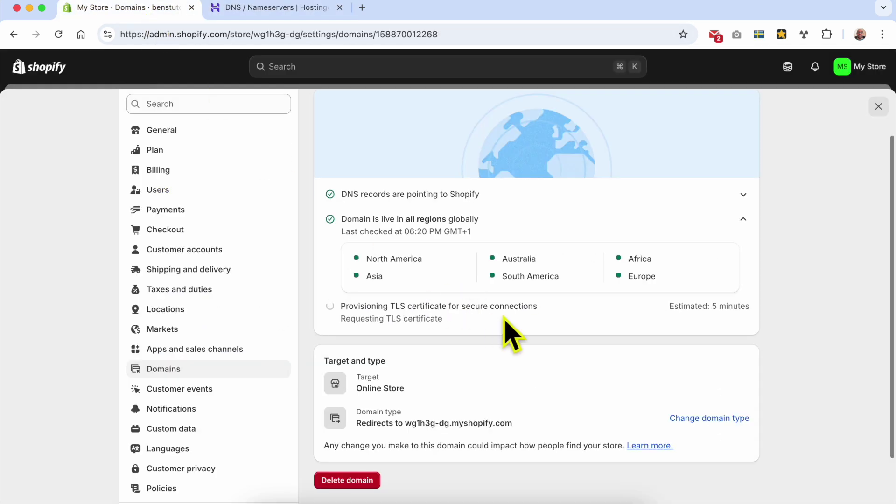
{"action": "scroll", "coordinate": [607, 353], "scroll_direction": "up", "scroll_amount": 2}
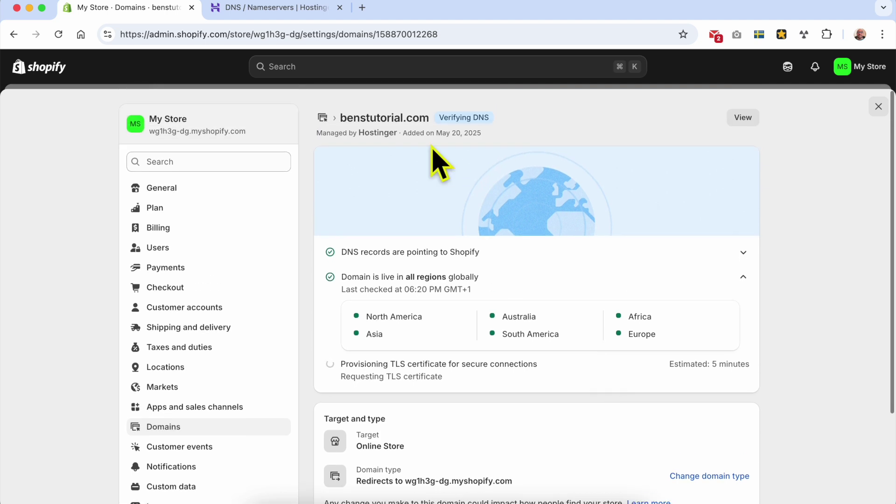
{"action": "left_click_drag", "start_coordinate": [429, 118], "coordinate": [339, 118]}
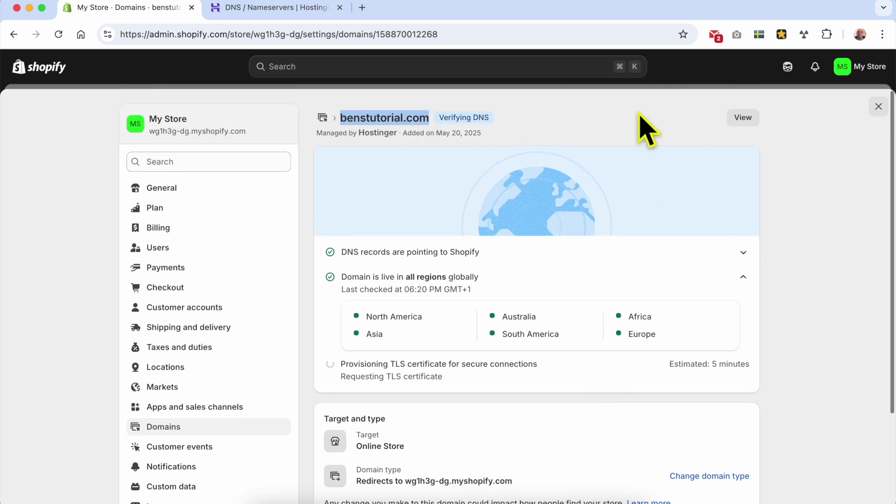
{"action": "left_click", "coordinate": [743, 117]}
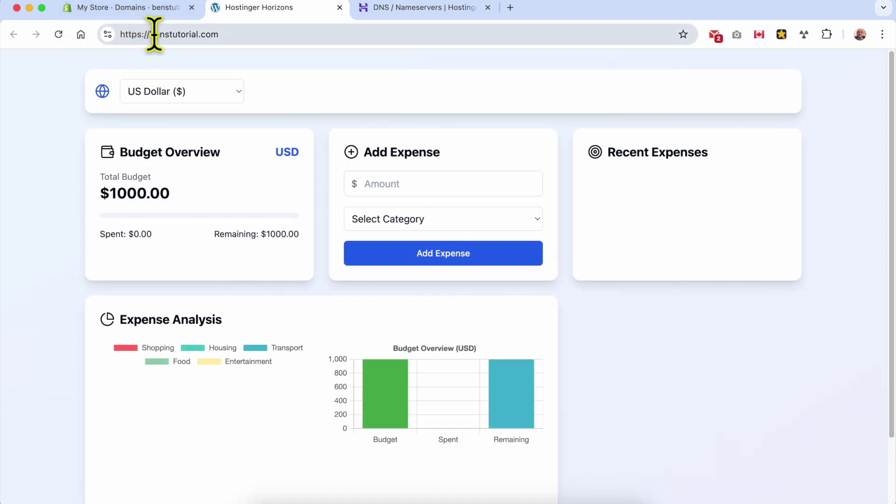
{"action": "left_click_drag", "start_coordinate": [152, 34], "coordinate": [94, 34]}
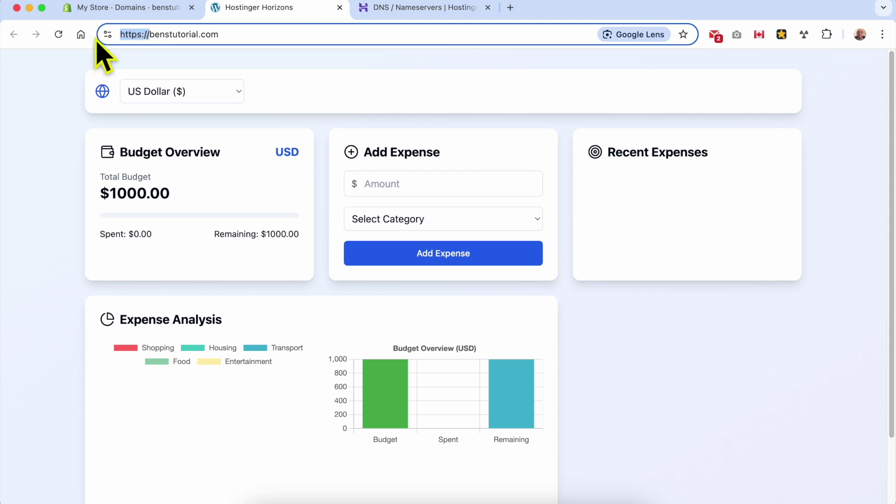
{"action": "type", "text": "www."}
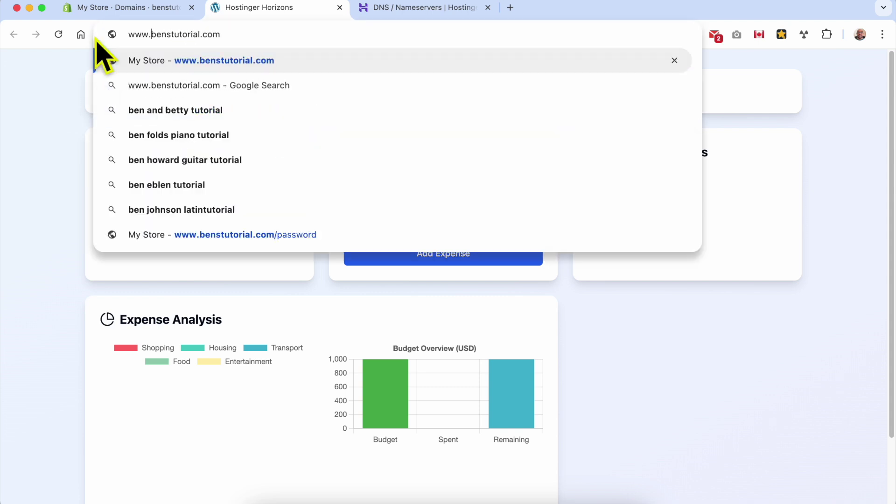
{"action": "key", "text": "Return"}
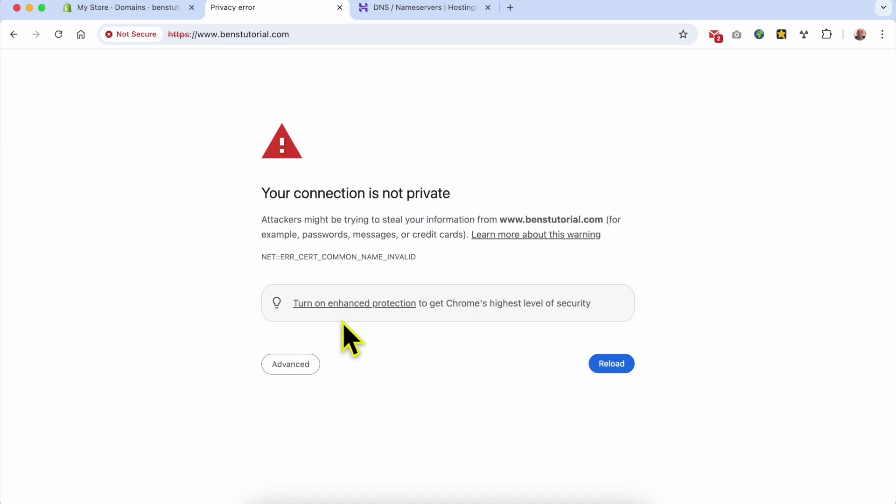
Select the NET::ERR_CERT_COMMON_NAME_INVALID error code, then go back to the My Store tab.
{"action": "left_click", "coordinate": [300, 255]}
{"action": "left_click", "coordinate": [297, 260]}
{"action": "left_click_drag", "start_coordinate": [299, 256], "coordinate": [318, 257]}
{"action": "left_click", "coordinate": [114, 0]}
{"action": "left_click", "coordinate": [112, 12]}
{"action": "left_click", "coordinate": [112, 11]}
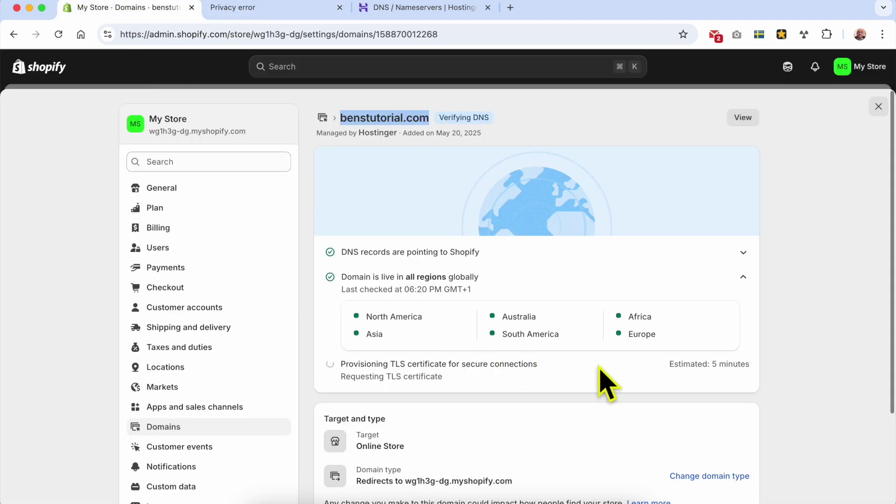
Reload benstutorial.com's status to list required DNS changes and right-click the current A value 46.202.198.205.
{"action": "left_click_drag", "start_coordinate": [338, 365], "coordinate": [564, 380]}
{"action": "left_click", "coordinate": [565, 380]}
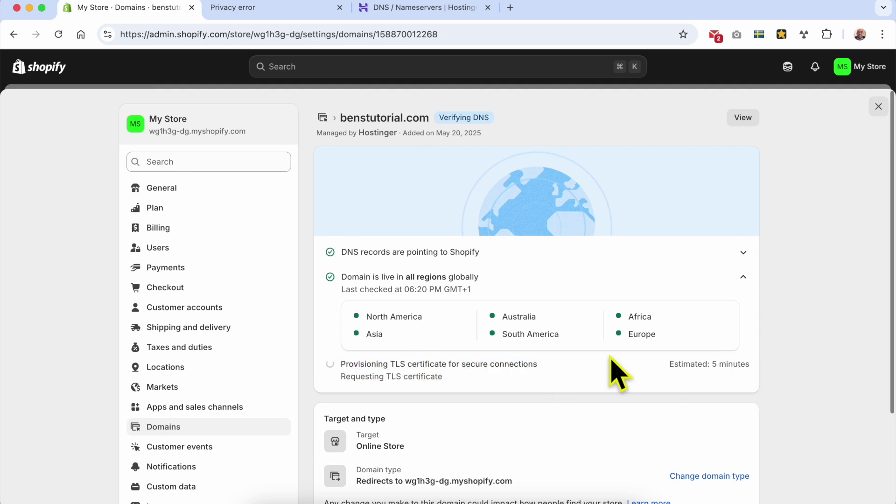
{"action": "left_click", "coordinate": [58, 35]}
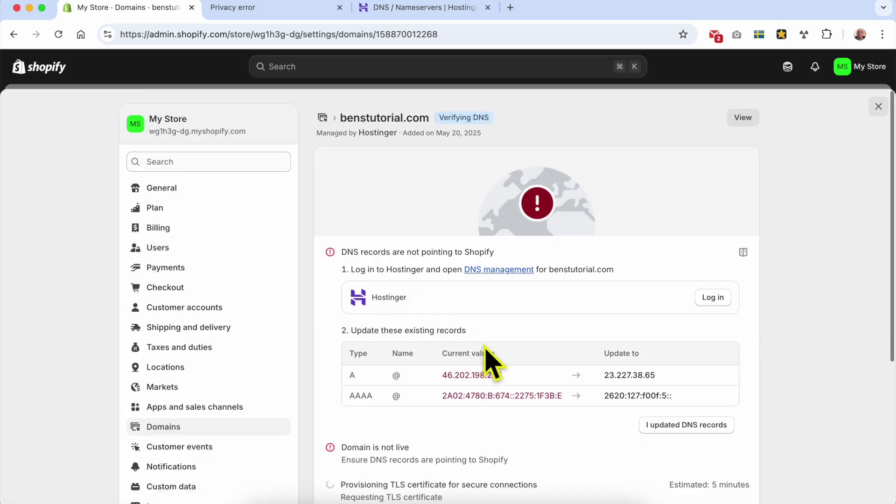
{"action": "scroll", "coordinate": [514, 406], "scroll_direction": "down", "scroll_amount": 5}
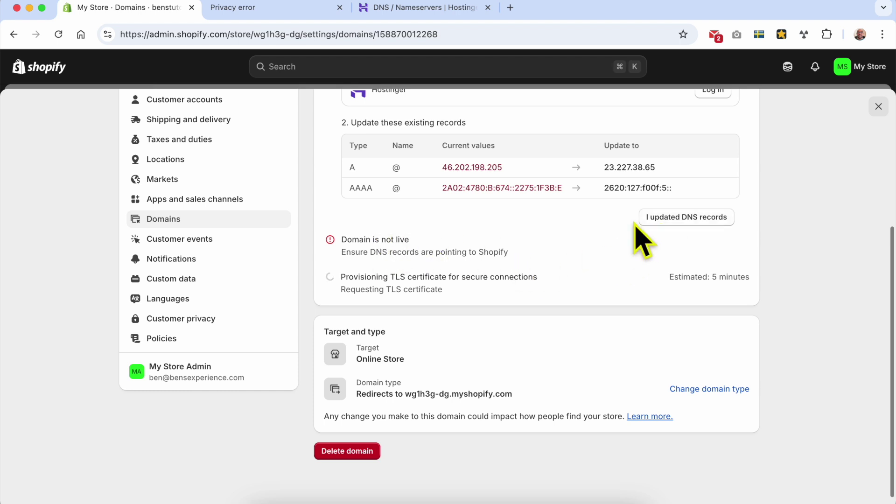
{"action": "scroll", "coordinate": [542, 220], "scroll_direction": "up", "scroll_amount": 2}
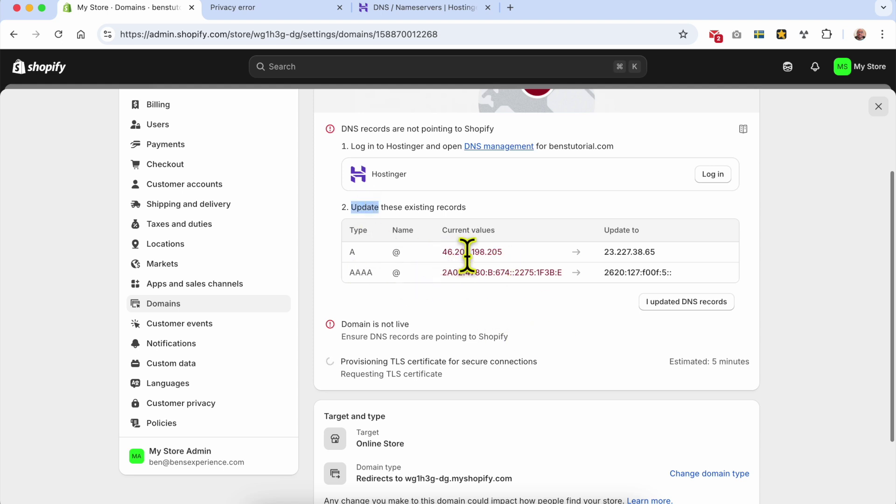
{"action": "right_click", "coordinate": [479, 252]}
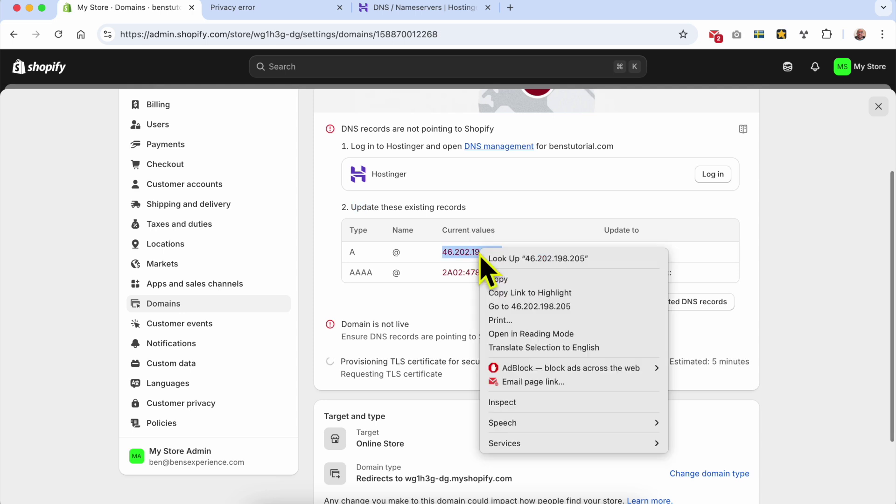
Copy 46.202.198.205 and open the matching A record in Hostinger for editing.
{"action": "left_click", "coordinate": [500, 279]}
{"action": "left_click", "coordinate": [404, 9]}
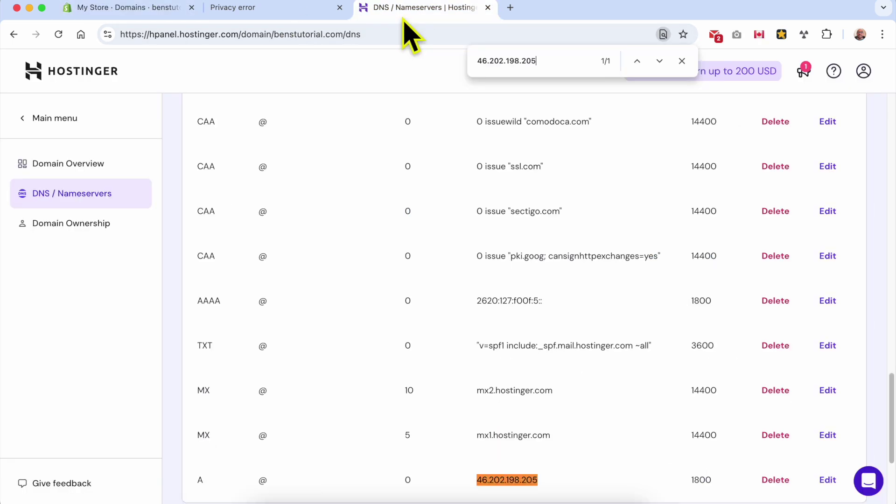
{"action": "scroll", "coordinate": [484, 303], "scroll_direction": "down", "scroll_amount": 3}
{"action": "double_click", "coordinate": [500, 336]}
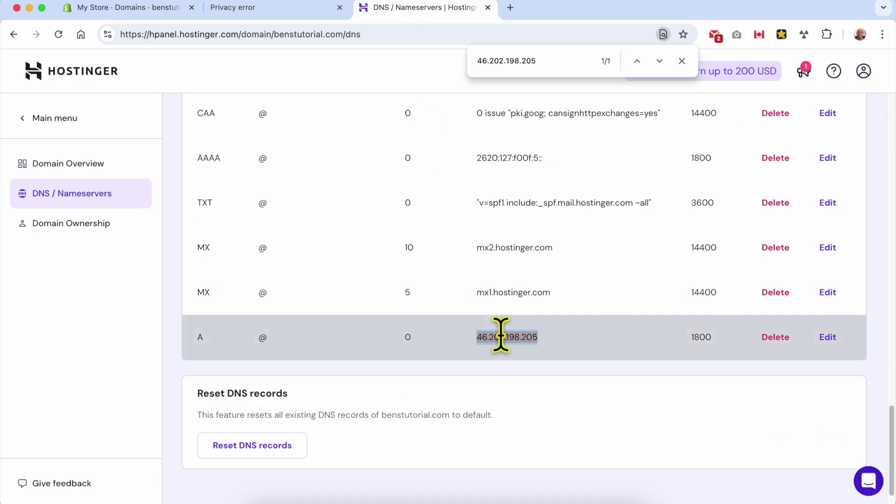
{"action": "left_click", "coordinate": [828, 337]}
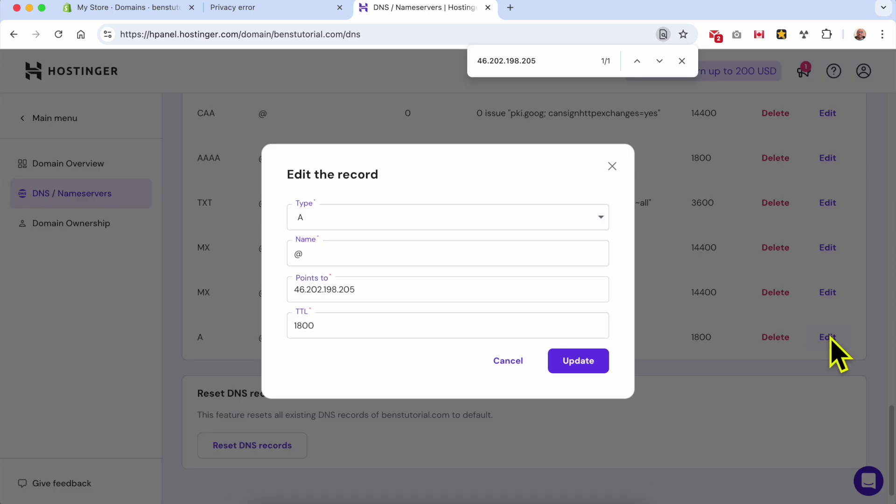
Copy 23.227.38.65 from Shopify and paste it into the A record's Points to field.
{"action": "left_click", "coordinate": [137, 7]}
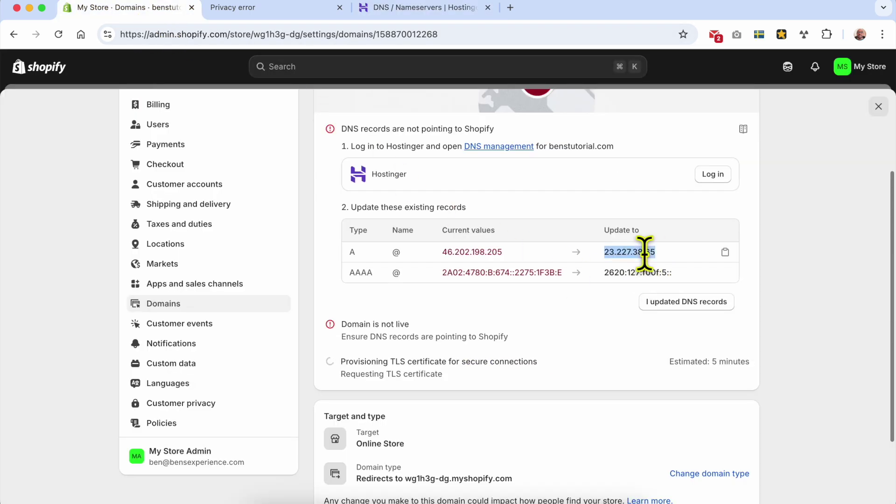
{"action": "left_click", "coordinate": [726, 252]}
{"action": "key", "text": "super+3"}
{"action": "double_click", "coordinate": [378, 290]}
{"action": "right_click", "coordinate": [377, 289]}
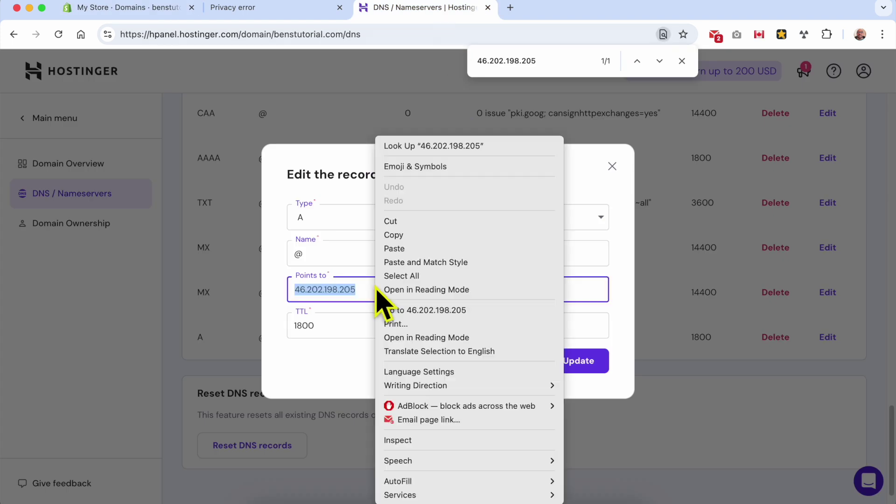
{"action": "left_click", "coordinate": [406, 262]}
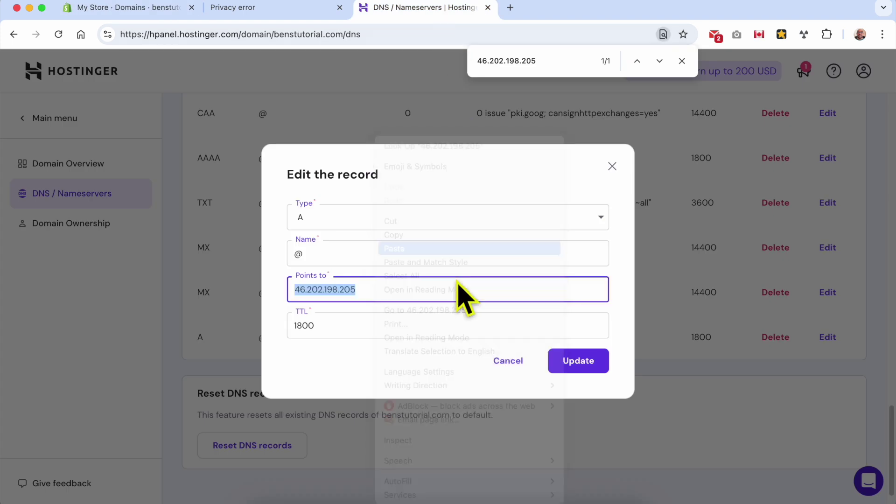
Check the new value against Shopify, then save the updated A record.
{"action": "left_click", "coordinate": [138, 18]}
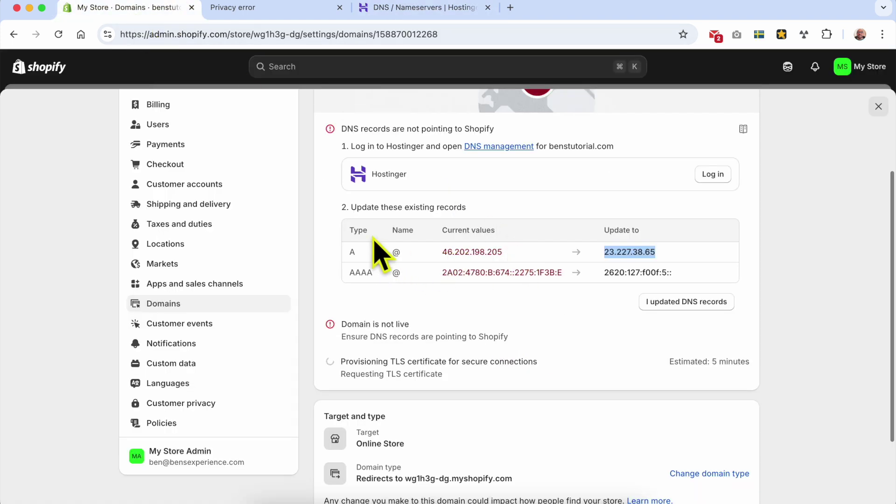
{"action": "left_click", "coordinate": [406, 11]}
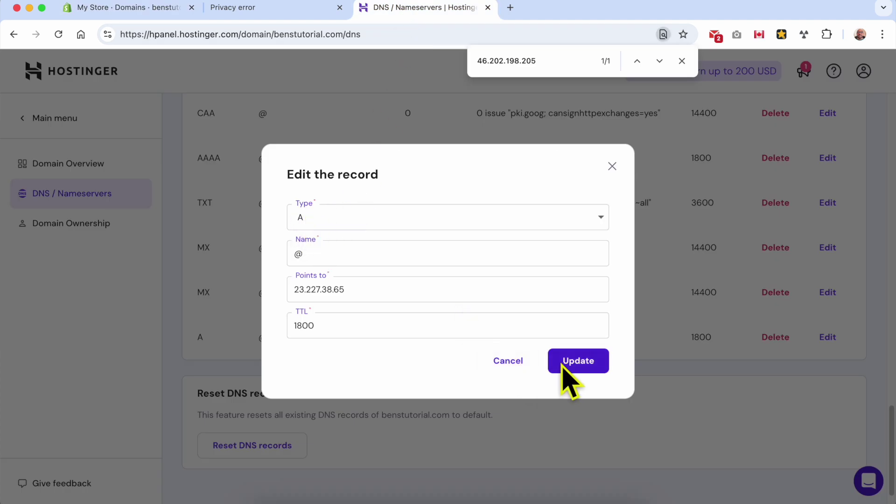
{"action": "left_click", "coordinate": [579, 373]}
{"action": "left_click", "coordinate": [579, 373]}
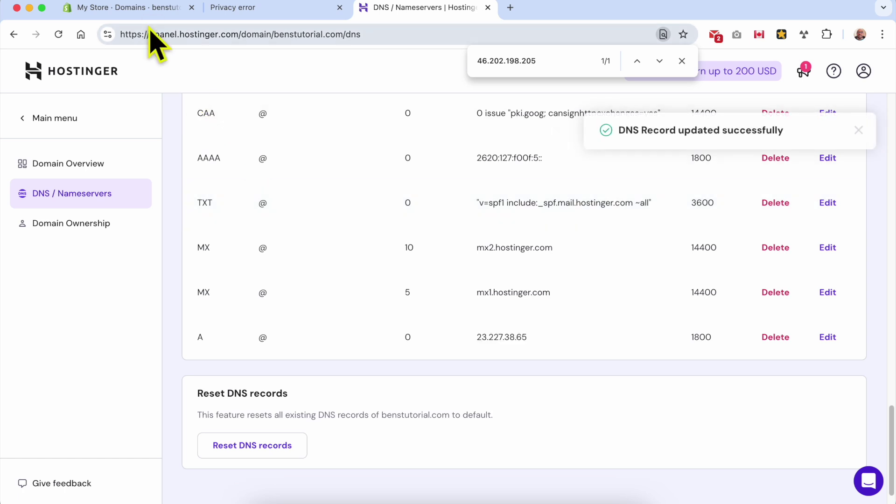
{"action": "left_click", "coordinate": [140, 10]}
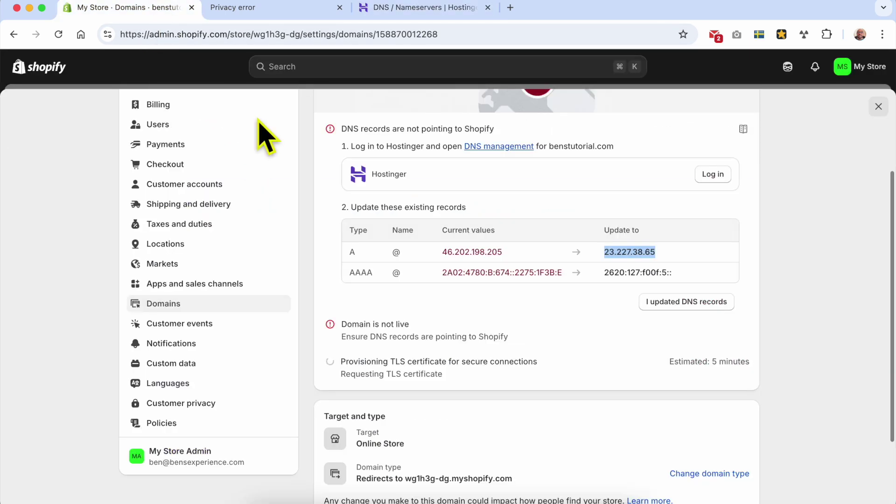
{"action": "right_click", "coordinate": [455, 273]}
{"action": "left_click", "coordinate": [388, 278]}
{"action": "left_click", "coordinate": [370, 272]}
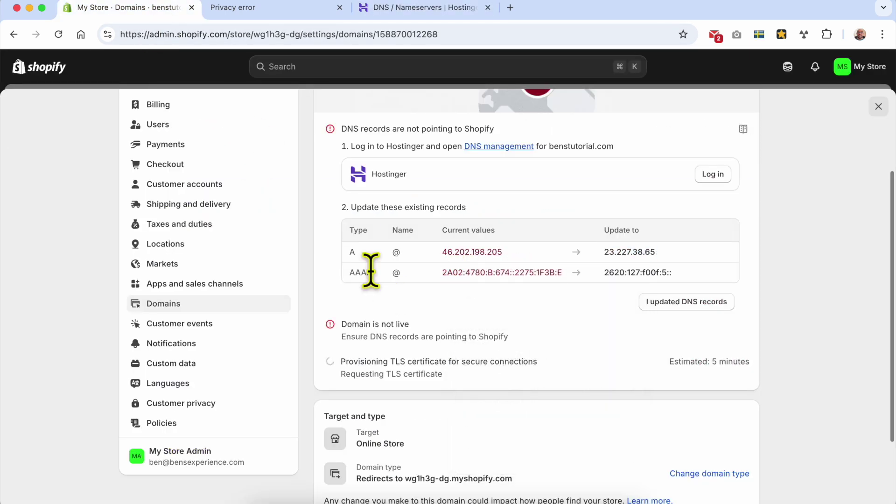
{"action": "double_click", "coordinate": [370, 273]}
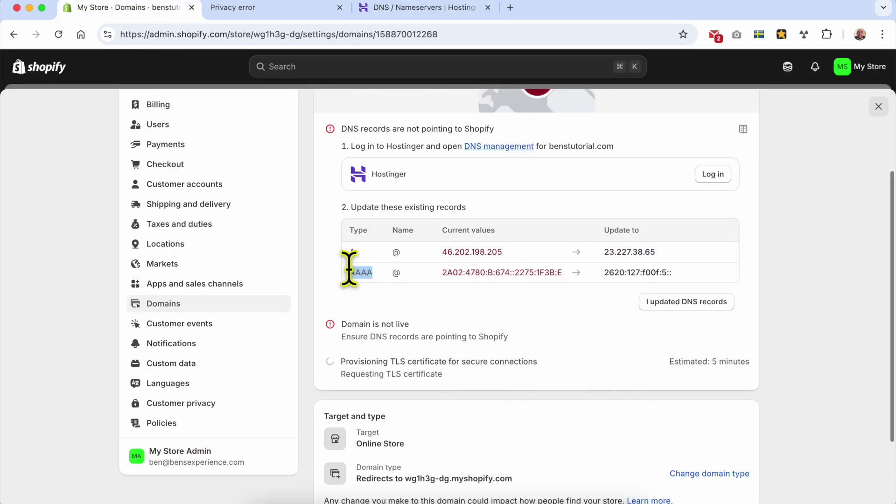
{"action": "left_click", "coordinate": [407, 14]}
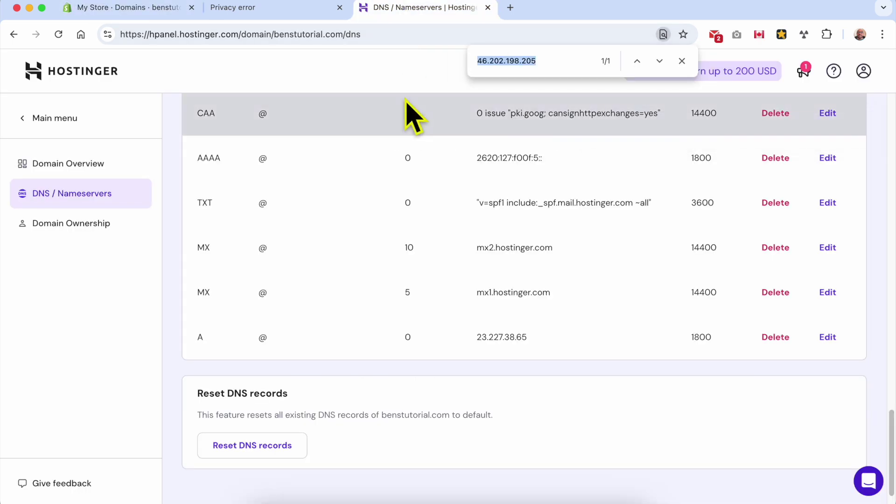
{"action": "left_click", "coordinate": [133, 15]}
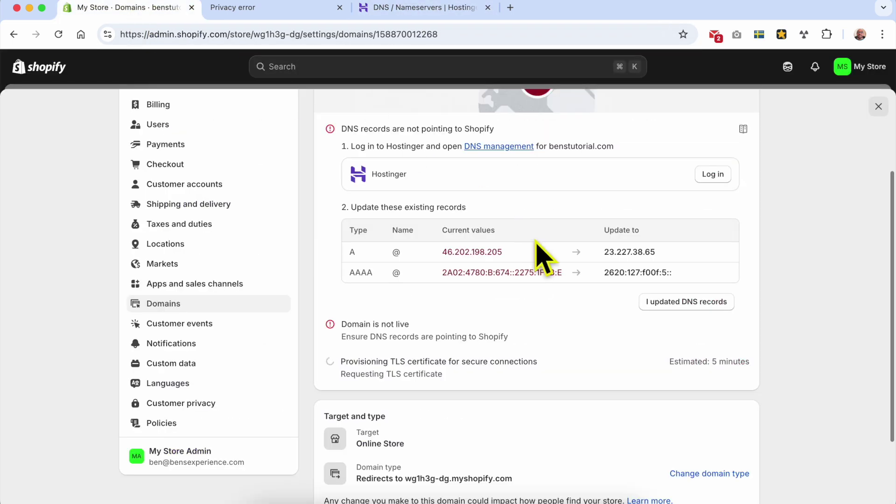
{"action": "mouse_move", "coordinate": [613, 272]}
{"action": "left_click", "coordinate": [397, 13]}
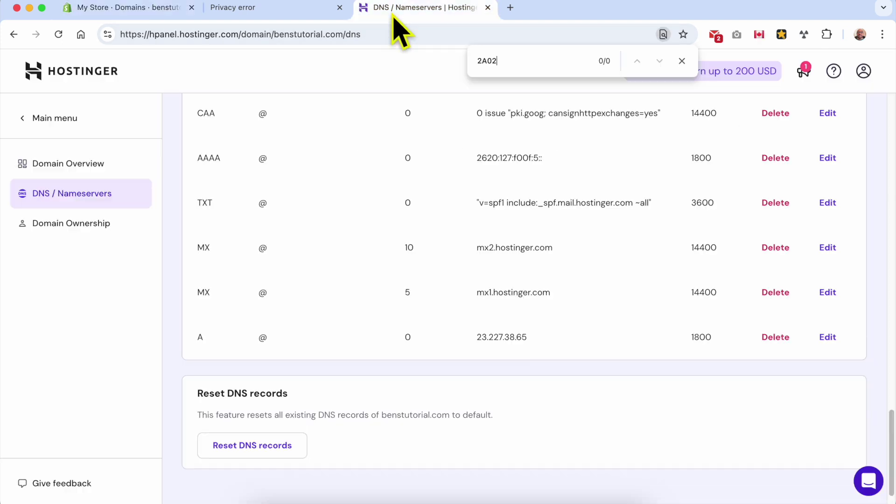
{"action": "type", "text": "2620"}
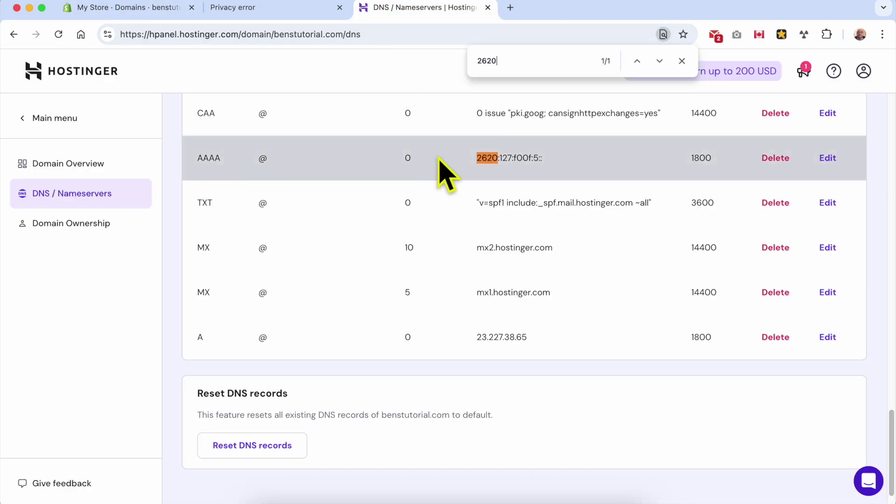
{"action": "left_click", "coordinate": [119, 9]}
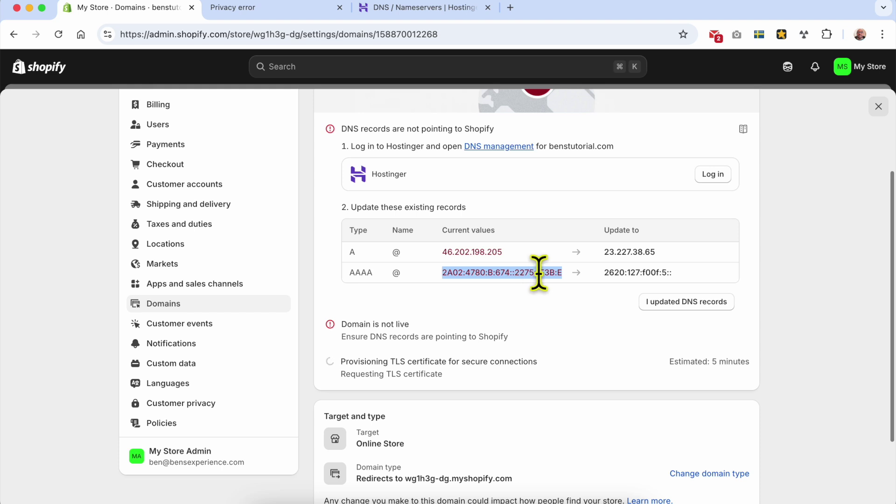
{"action": "left_click", "coordinate": [636, 273]}
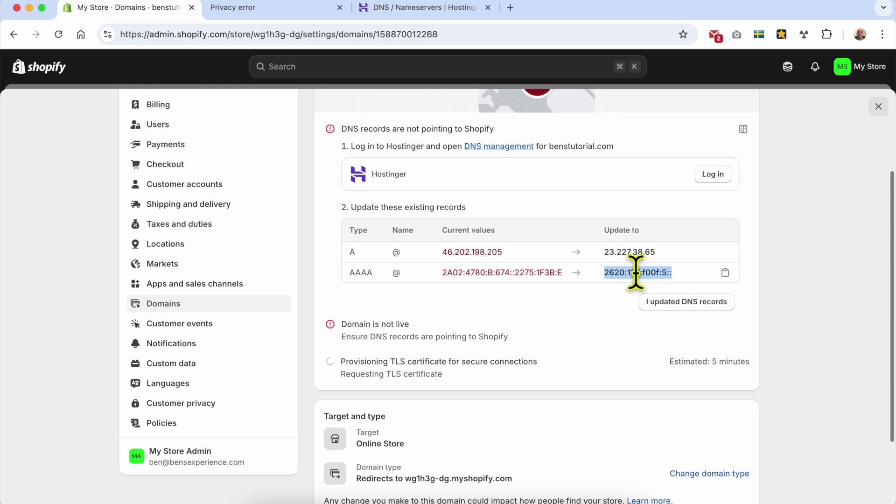
{"action": "left_click", "coordinate": [679, 306]}
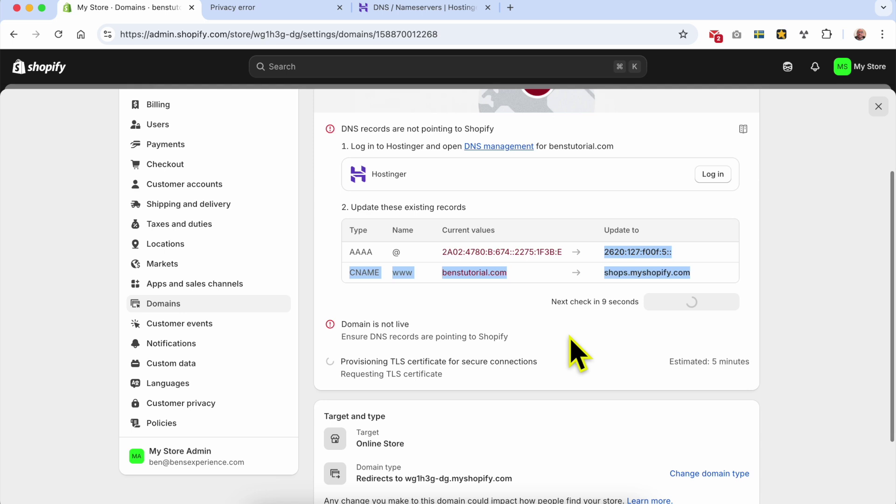
Copy benstutorial.com and search Hostinger's DNS records to find the www CNAME.
{"action": "left_click", "coordinate": [500, 298]}
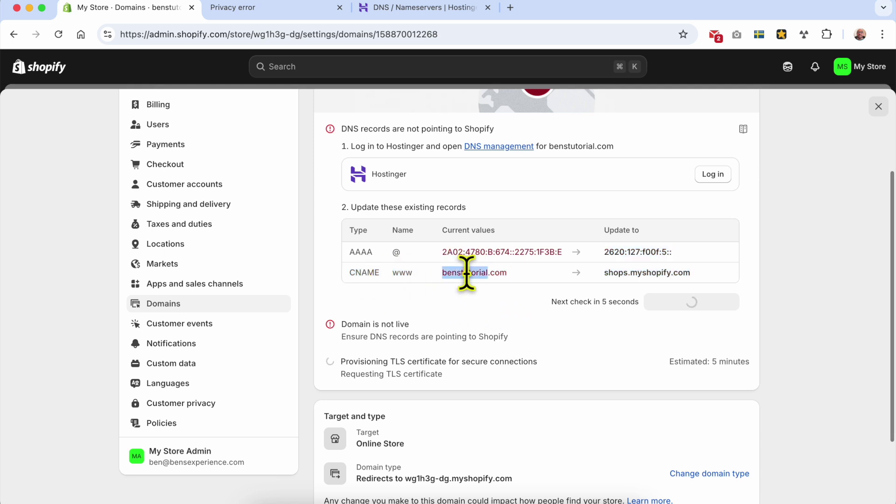
{"action": "right_click", "coordinate": [467, 273]}
{"action": "left_click", "coordinate": [479, 295]}
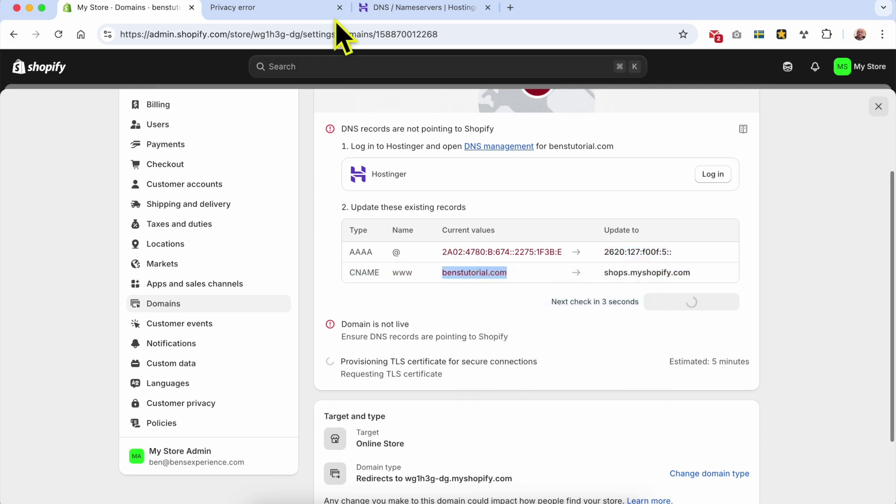
{"action": "left_click", "coordinate": [393, 17]}
{"action": "key", "text": "super+v"}
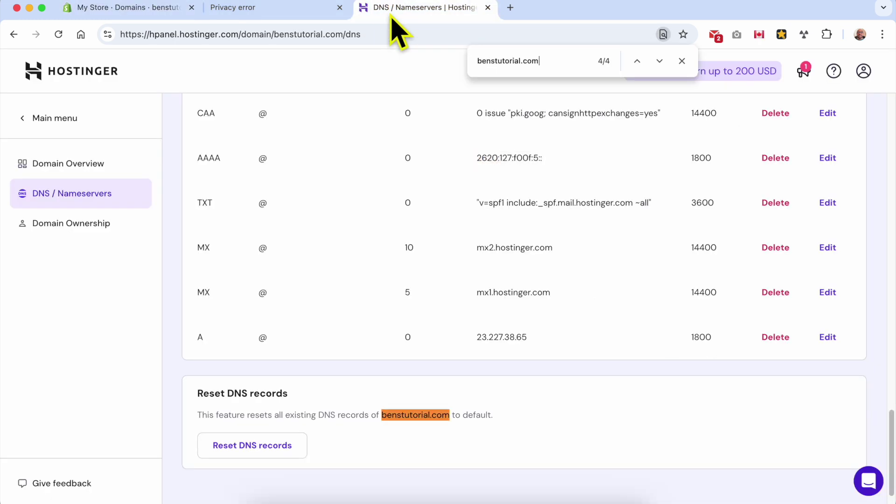
{"action": "left_click", "coordinate": [638, 62]}
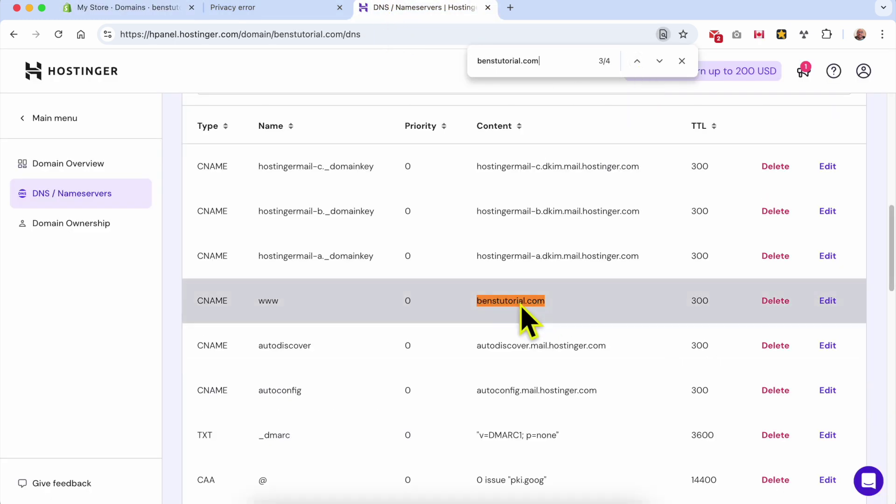
Compare the www CNAME entry between Shopify's instructions and Hostinger's records.
{"action": "left_click", "coordinate": [126, 7]}
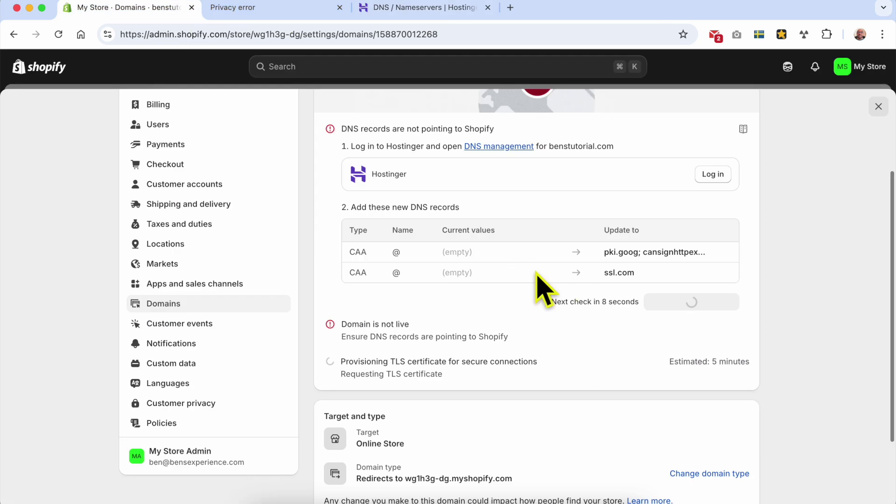
{"action": "left_click", "coordinate": [429, 9]}
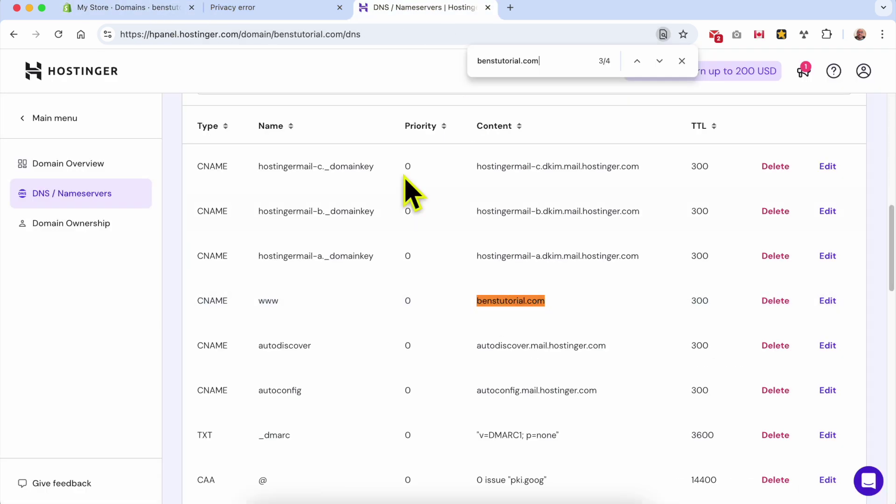
{"action": "left_click", "coordinate": [174, 11]}
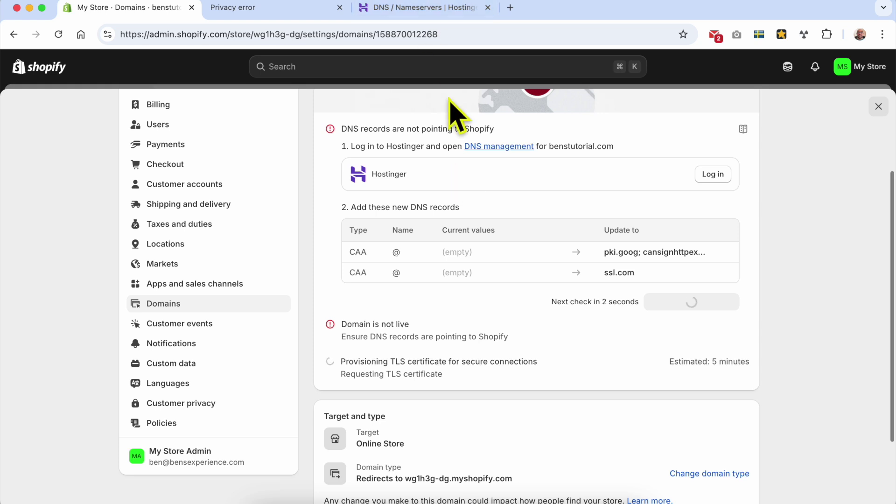
{"action": "left_click", "coordinate": [434, 10]}
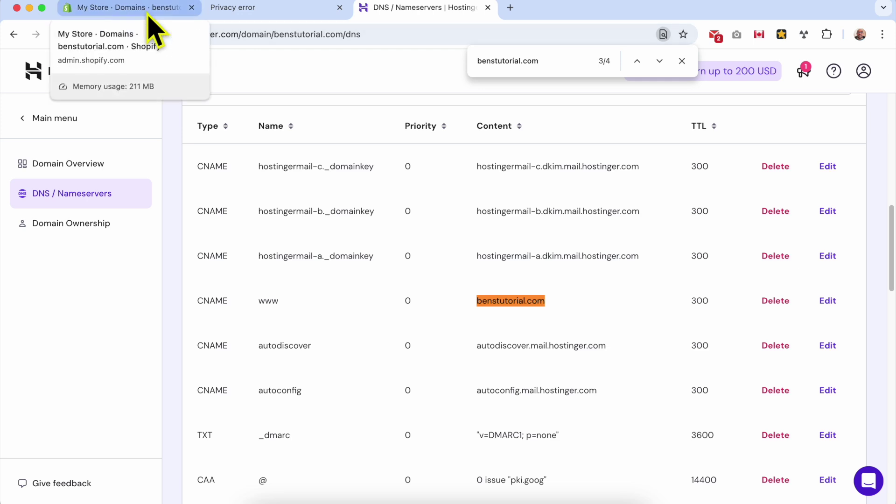
{"action": "left_click", "coordinate": [127, 8]}
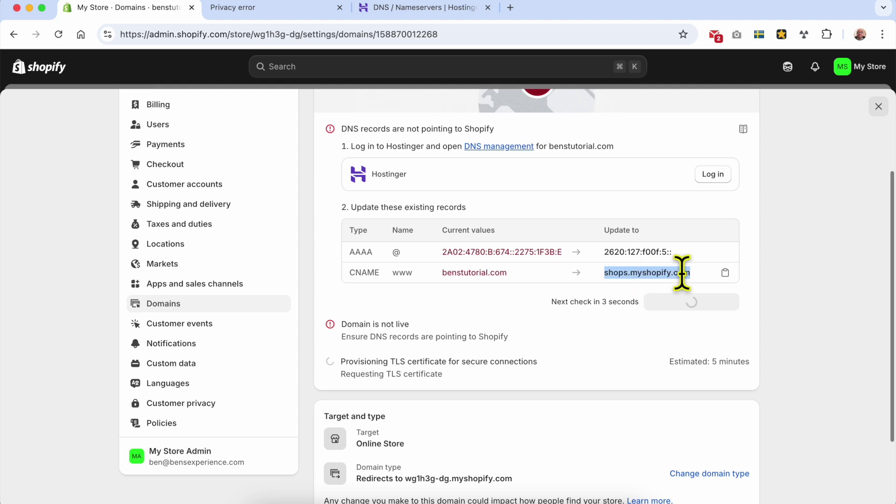
Copy shops.myshopify.com and save it as the www CNAME target in Hostinger.
{"action": "left_click", "coordinate": [725, 274]}
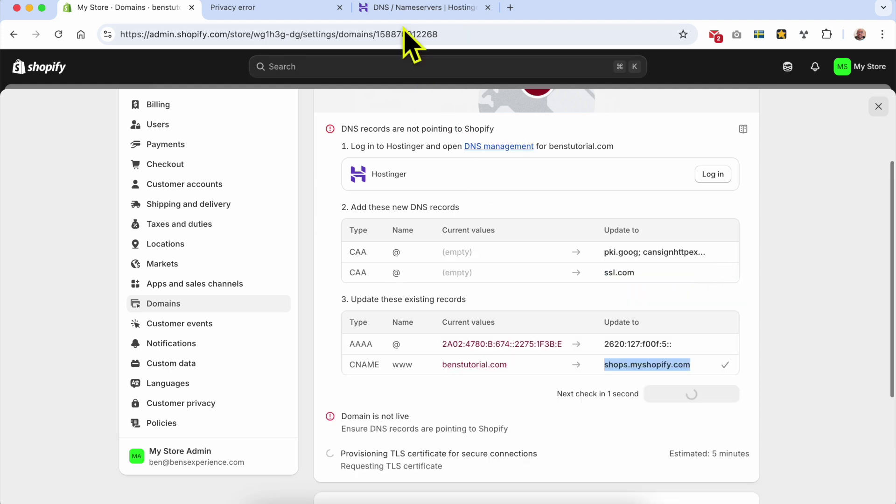
{"action": "left_click", "coordinate": [411, 7]}
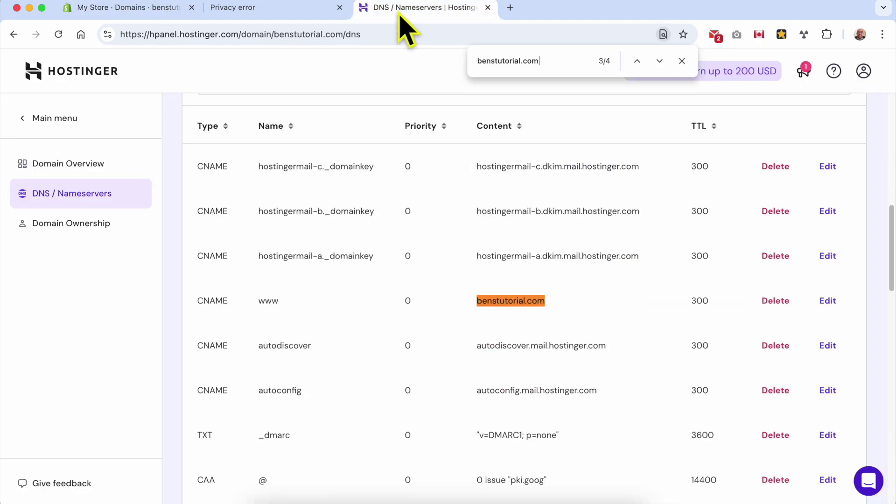
{"action": "left_click", "coordinate": [828, 300]}
{"action": "triple_click", "coordinate": [391, 288]}
{"action": "right_click", "coordinate": [392, 292]}
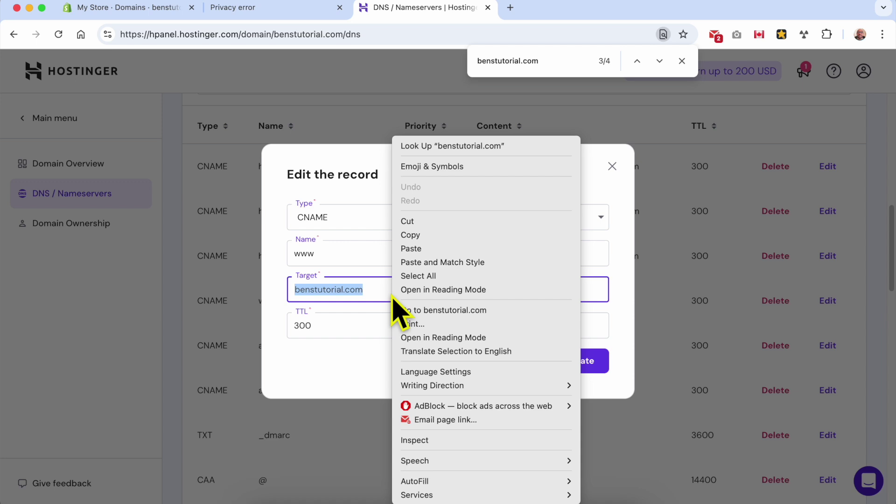
{"action": "left_click", "coordinate": [425, 248]}
{"action": "left_click", "coordinate": [572, 367]}
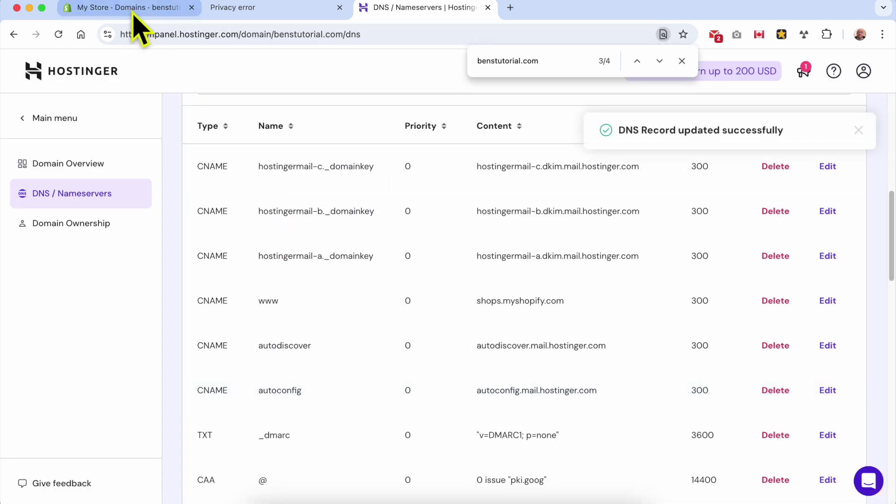
{"action": "left_click", "coordinate": [128, 9]}
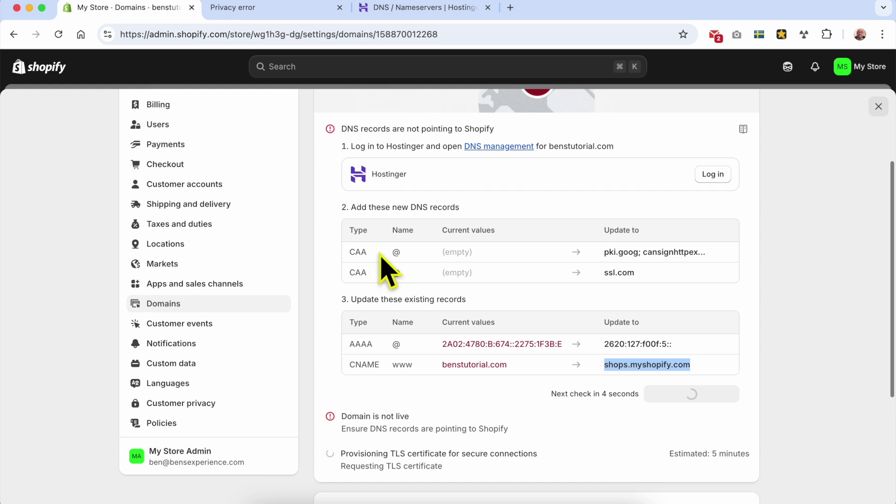
Review the refreshed rows showing DNS pointing to Shopify and benstutorial.com live in all regions.
{"action": "left_click_drag", "start_coordinate": [359, 205], "coordinate": [476, 220]}
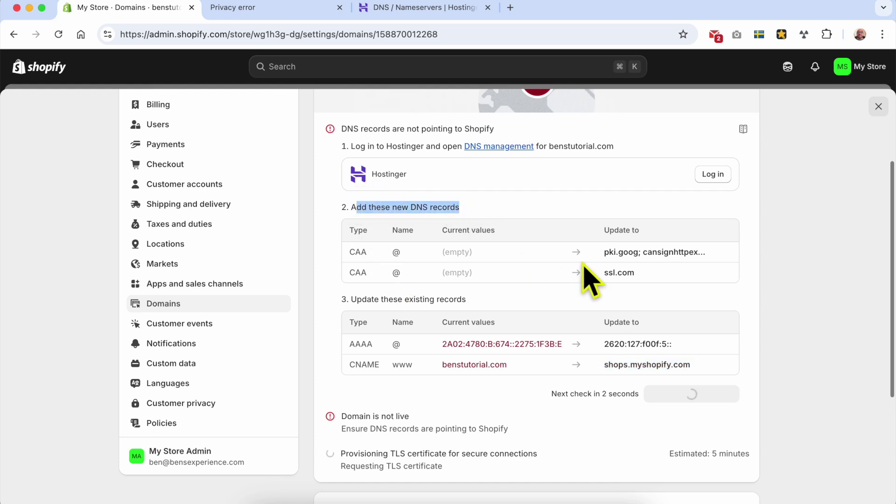
{"action": "scroll", "coordinate": [537, 310], "scroll_direction": "up", "scroll_amount": 3}
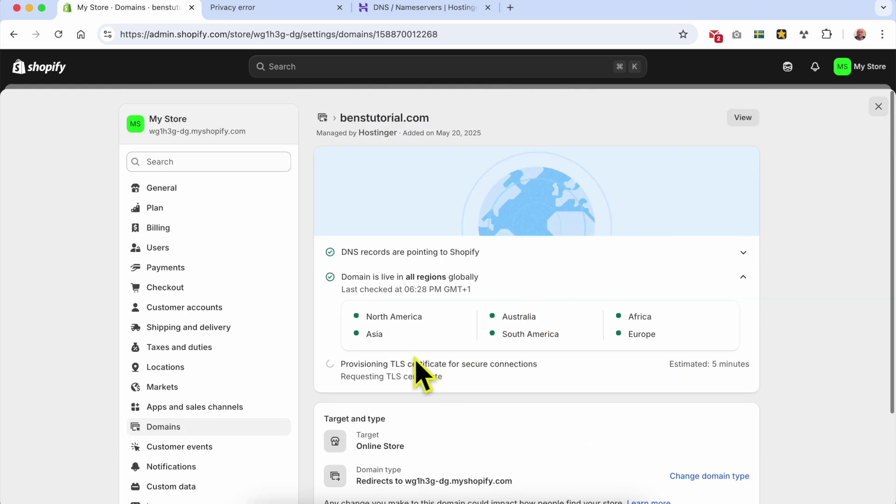
{"action": "left_click_drag", "start_coordinate": [344, 253], "coordinate": [536, 271]}
{"action": "left_click", "coordinate": [537, 273]}
{"action": "left_click", "coordinate": [743, 117]}
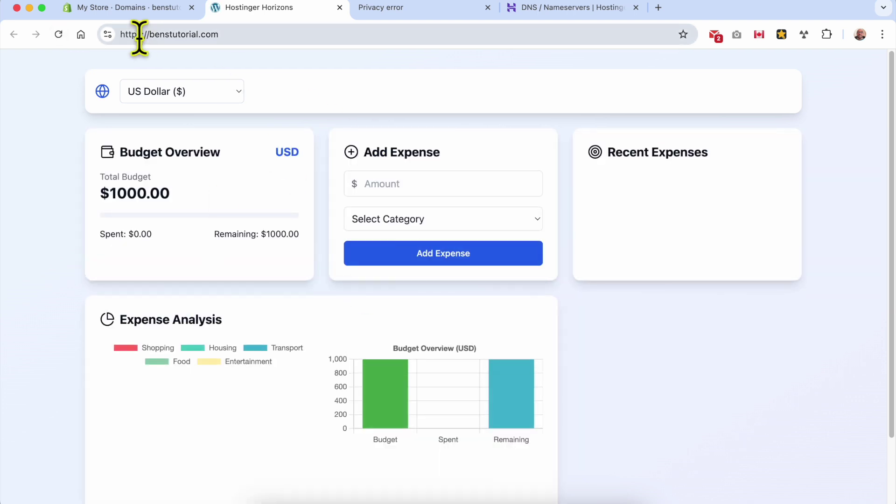
{"action": "left_click", "coordinate": [149, 35]}
{"action": "type", "text": "www.benstutorial.com"}
{"action": "key", "text": "Return"}
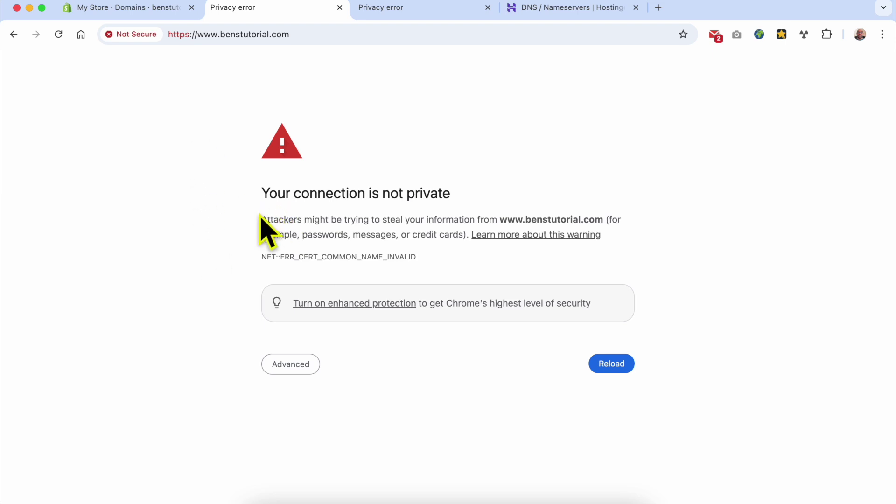
{"action": "left_click", "coordinate": [328, 256]}
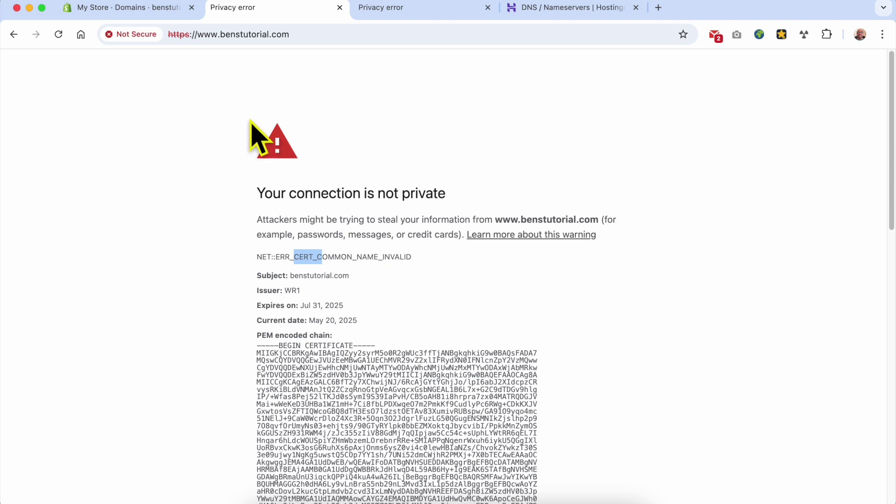
{"action": "double_click", "coordinate": [309, 256]}
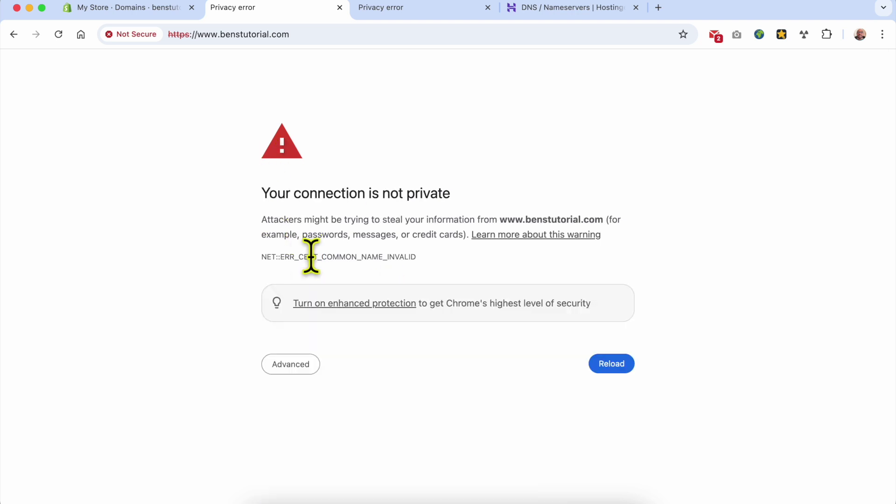
{"action": "left_click_drag", "start_coordinate": [198, 35], "coordinate": [70, 56]}
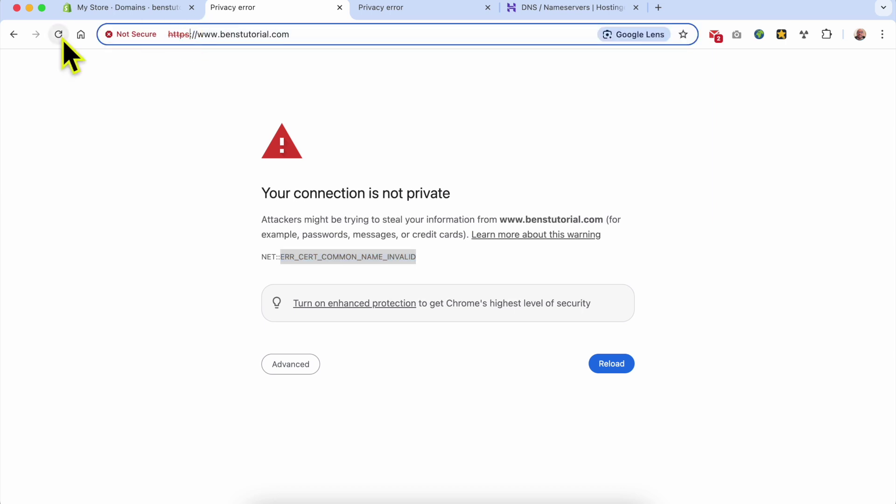
{"action": "key", "text": "BackSpace"}
{"action": "key", "text": "Return"}
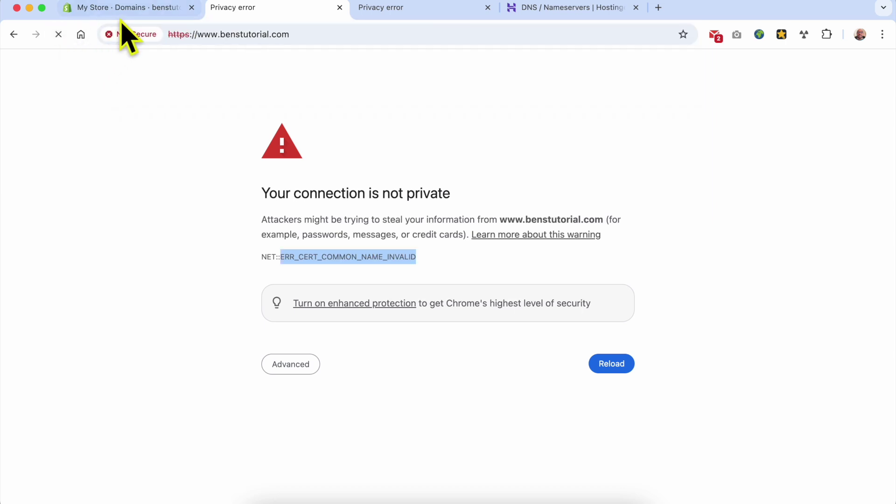
{"action": "left_click", "coordinate": [122, 9]}
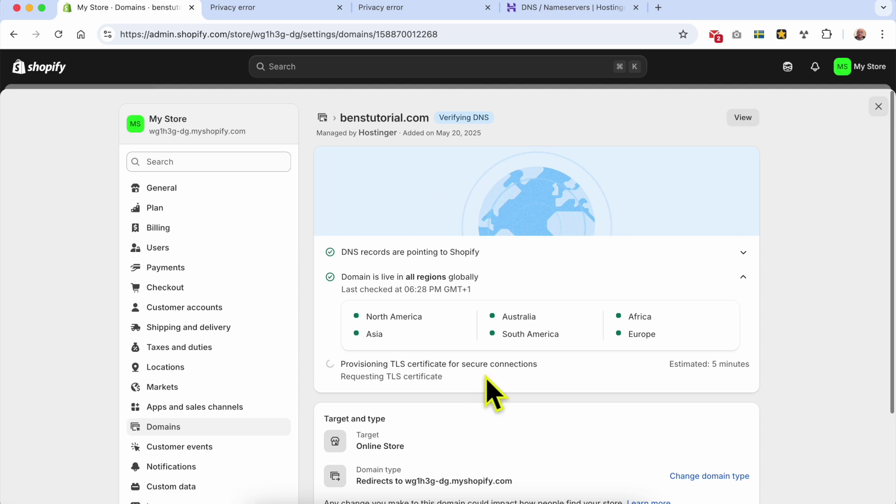
Look over the TLS certificate status text on Shopify's domain page.
{"action": "left_click_drag", "start_coordinate": [673, 364], "coordinate": [763, 365]}
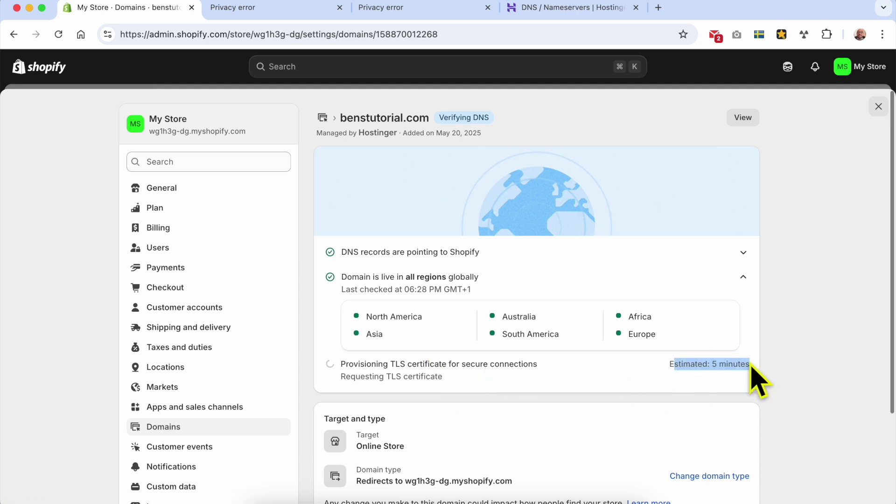
{"action": "left_click", "coordinate": [747, 365]}
{"action": "left_click_drag", "start_coordinate": [754, 367], "coordinate": [662, 371]}
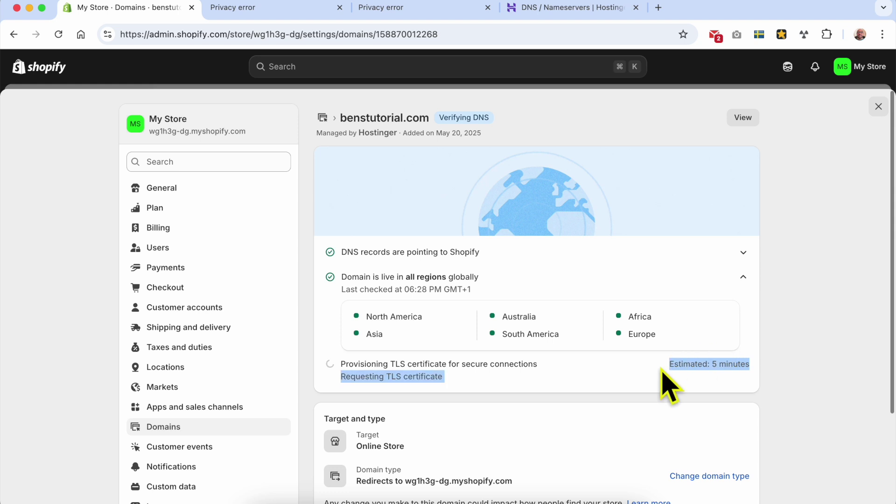
{"action": "left_click", "coordinate": [596, 401]}
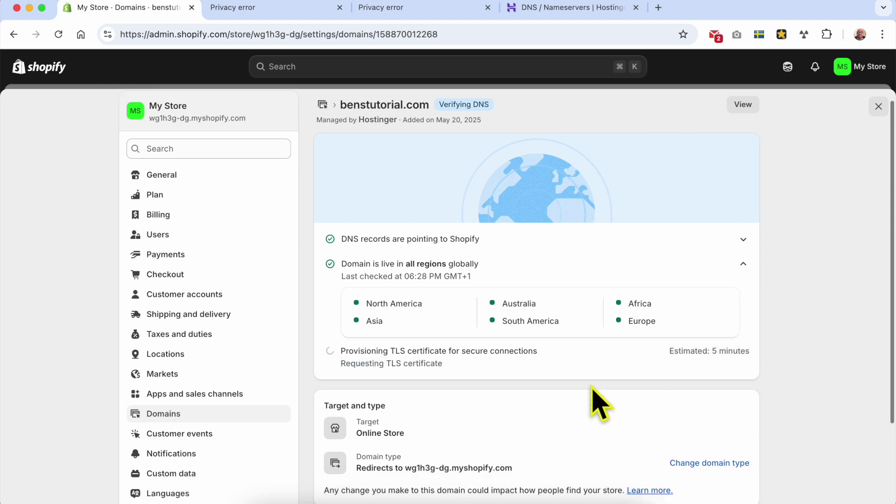
{"action": "scroll", "coordinate": [595, 402], "scroll_direction": "down", "scroll_amount": 3}
{"action": "scroll", "coordinate": [500, 391], "scroll_direction": "up", "scroll_amount": 3}
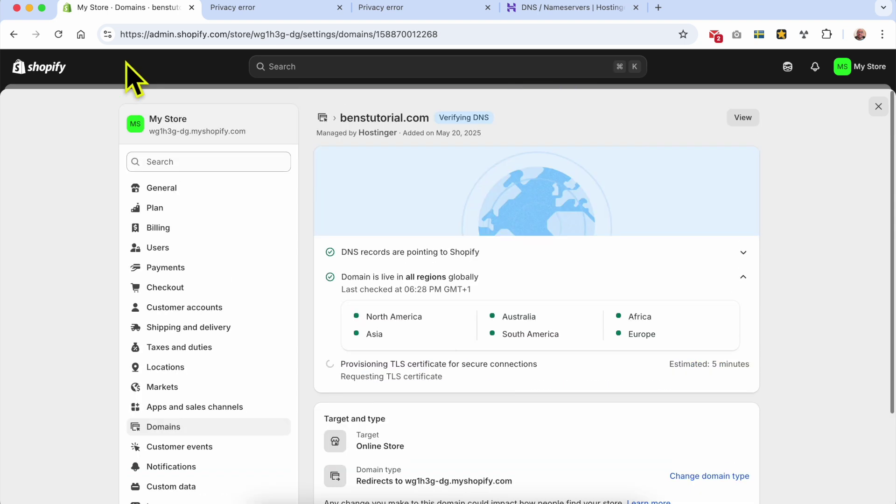
Refresh the domain status and copy the first CAA record value (pki.goog).
{"action": "left_click", "coordinate": [59, 34]}
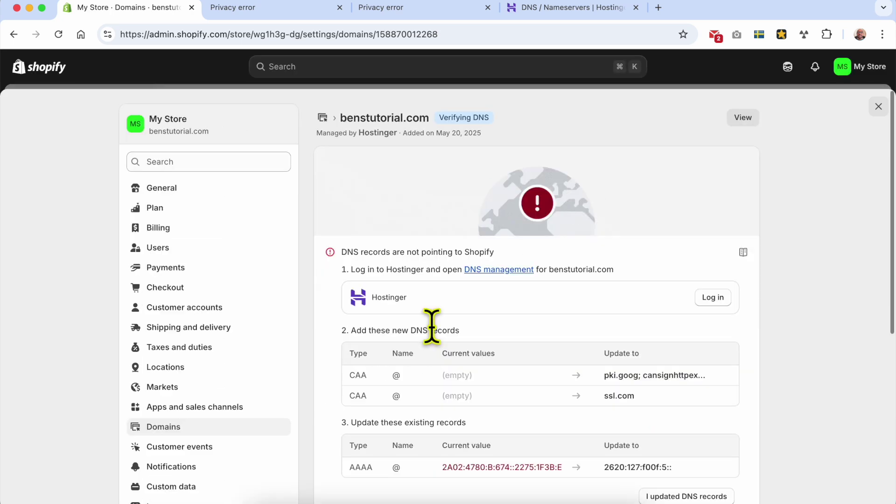
{"action": "scroll", "coordinate": [499, 336], "scroll_direction": "down", "scroll_amount": 3}
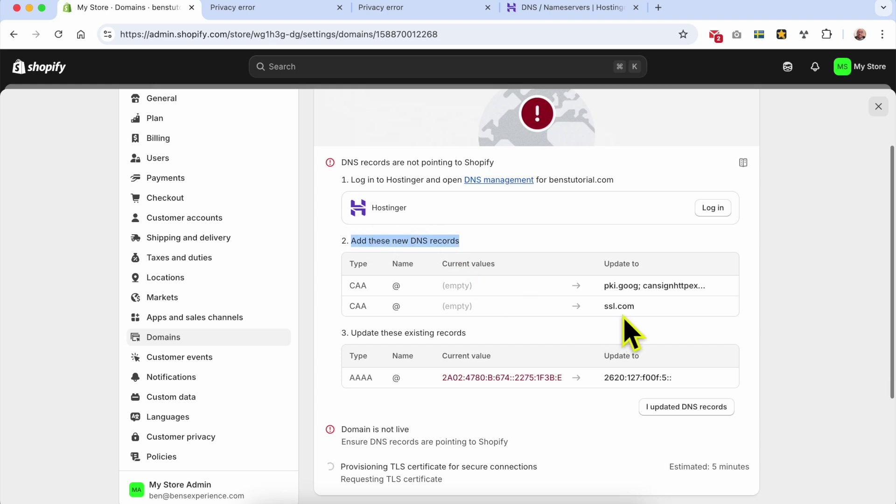
{"action": "double_click", "coordinate": [630, 285]}
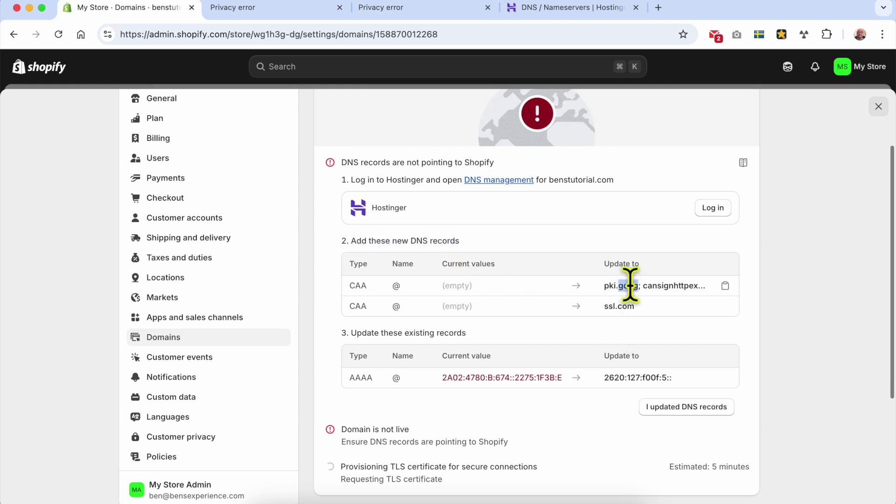
{"action": "left_click", "coordinate": [725, 286]}
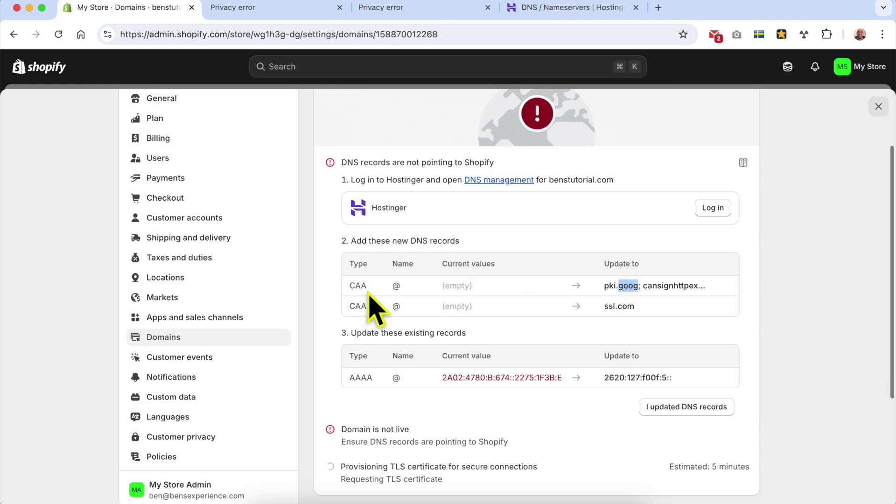
{"action": "left_click_drag", "start_coordinate": [406, 286], "coordinate": [386, 285]}
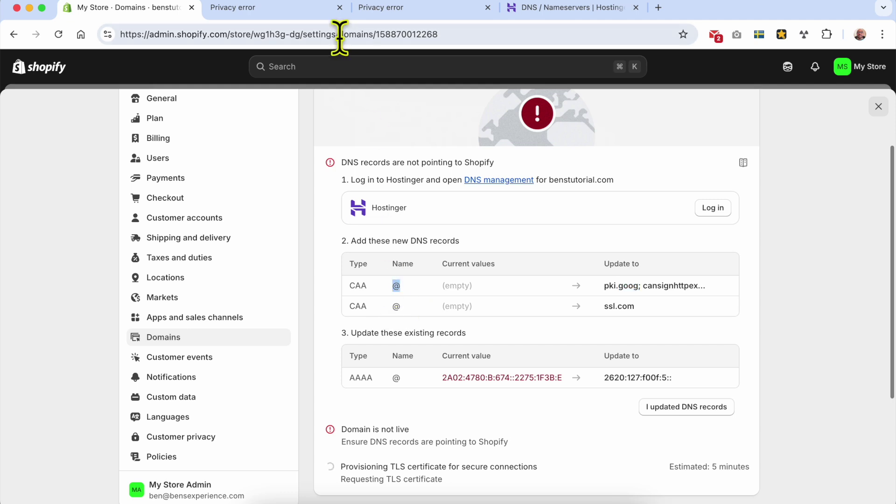
{"action": "left_click", "coordinate": [533, 9]}
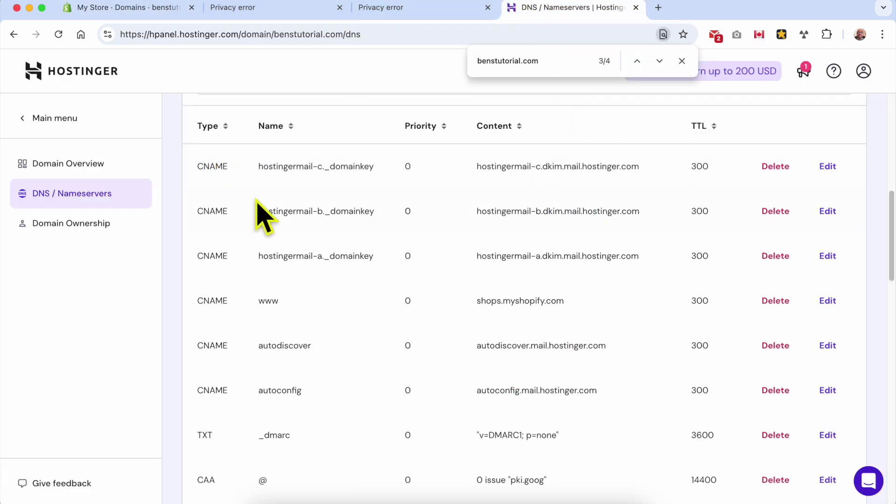
{"action": "scroll", "coordinate": [263, 215], "scroll_direction": "up", "scroll_amount": 5}
{"action": "left_click", "coordinate": [271, 196]}
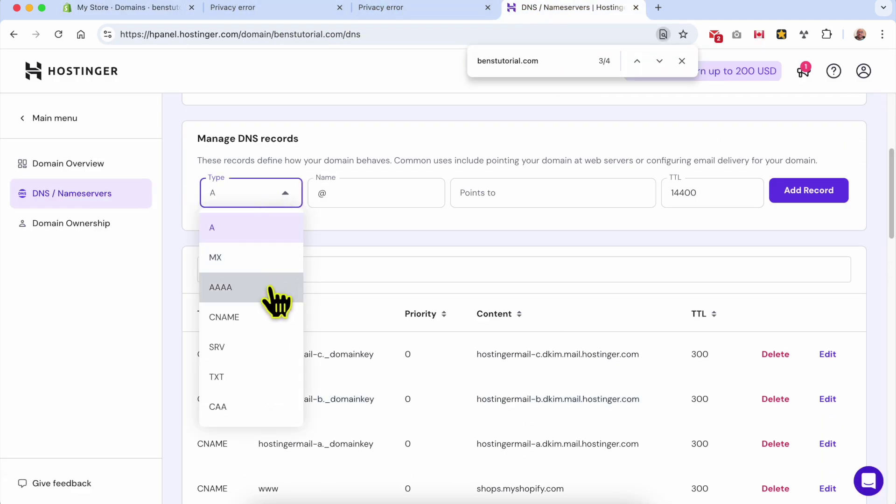
{"action": "left_click", "coordinate": [400, 267]}
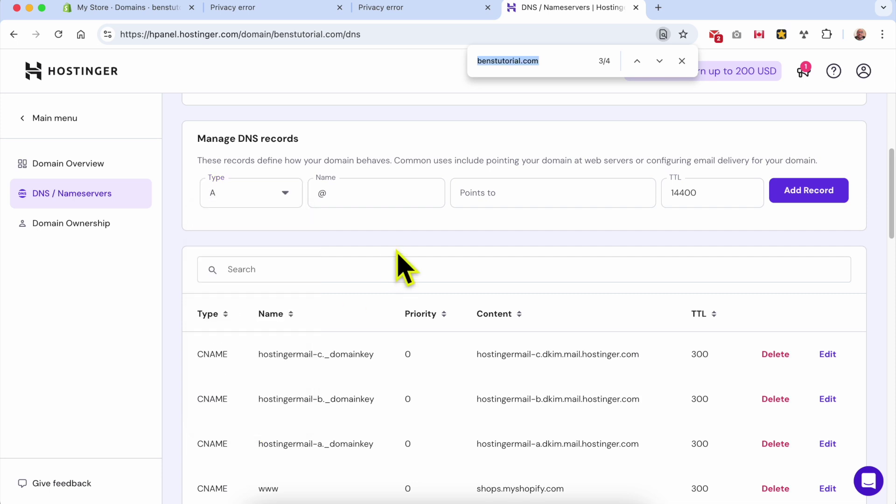
{"action": "key", "text": "super+v"}
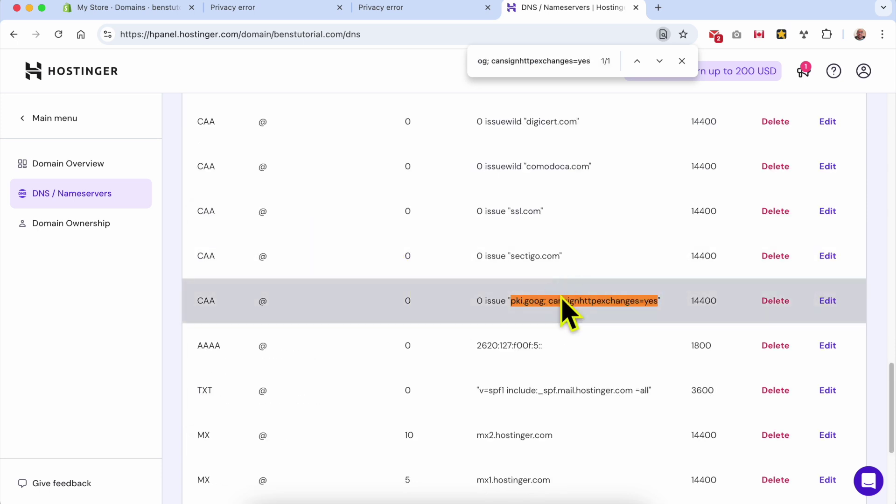
{"action": "left_click", "coordinate": [164, 10]}
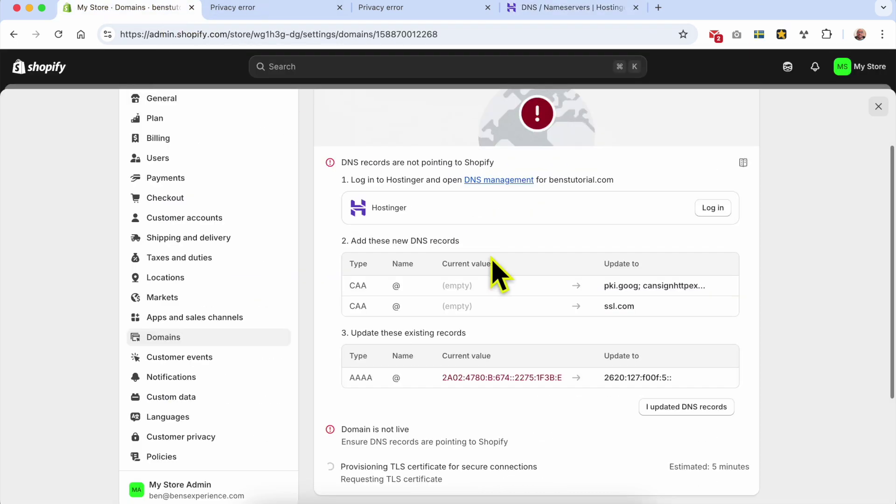
{"action": "mouse_move", "coordinate": [723, 311]}
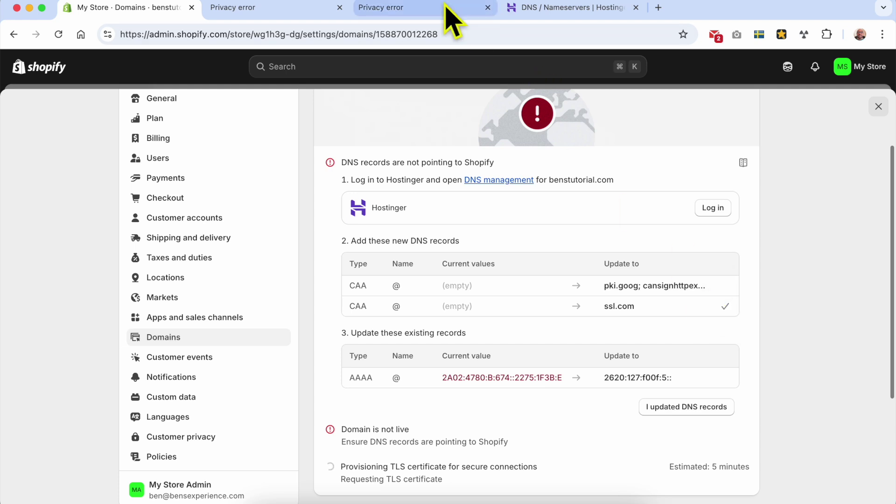
{"action": "left_click", "coordinate": [532, 9]}
{"action": "key", "text": "super+v"}
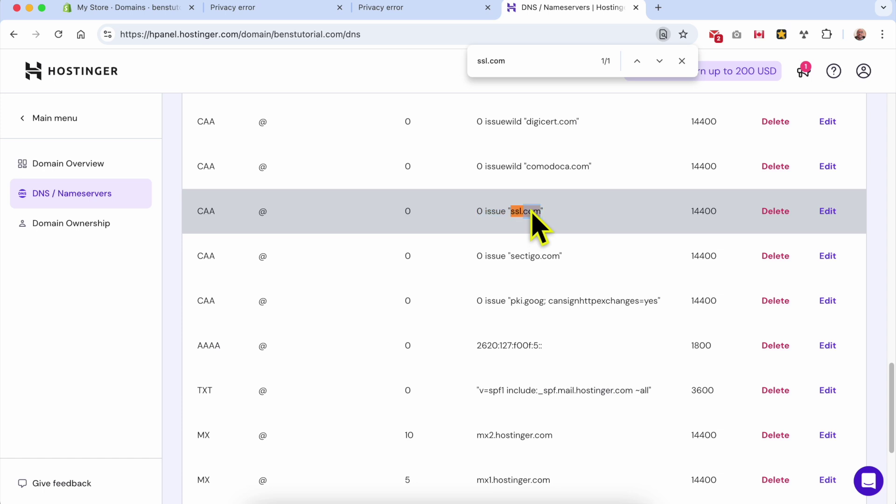
{"action": "left_click", "coordinate": [135, 7]}
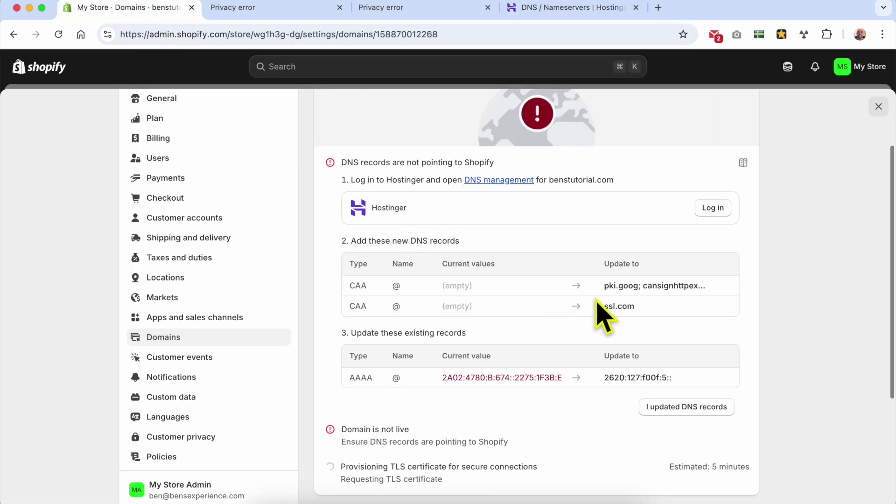
{"action": "left_click_drag", "start_coordinate": [522, 302], "coordinate": [352, 245]}
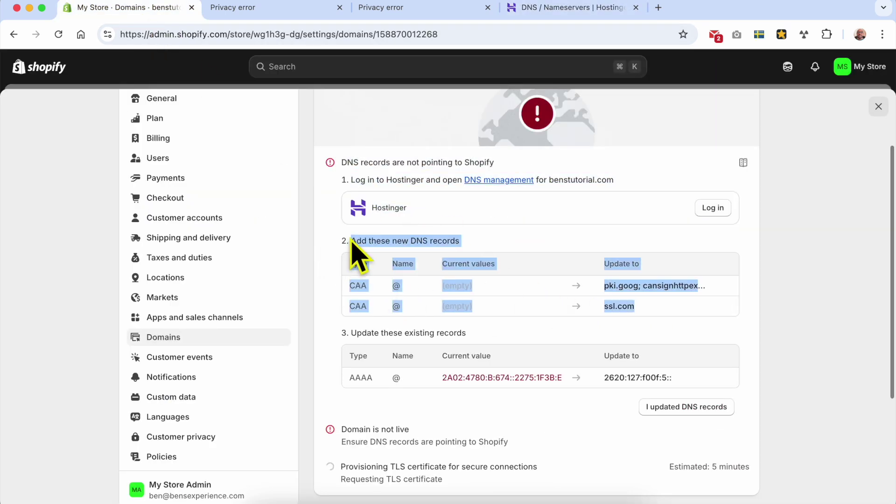
{"action": "left_click", "coordinate": [437, 275]}
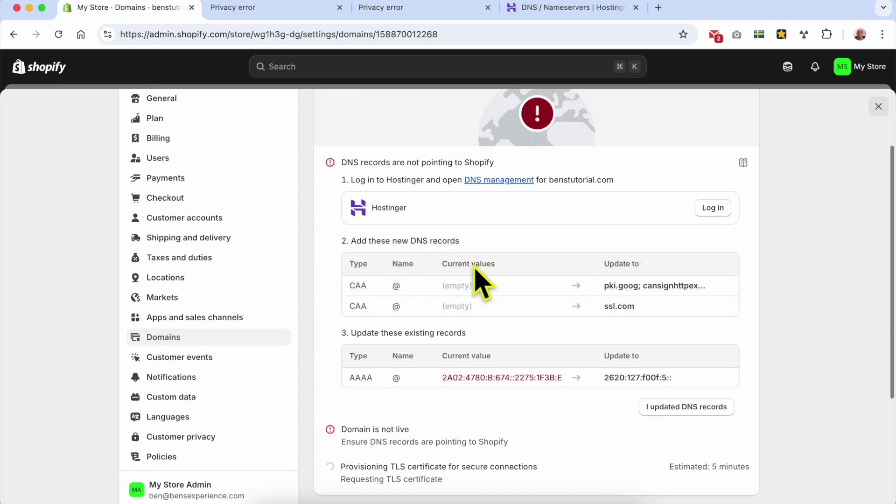
Choose 'I updated DNS records' and review the line confirming DNS points to Shopify.
{"action": "left_click", "coordinate": [668, 412]}
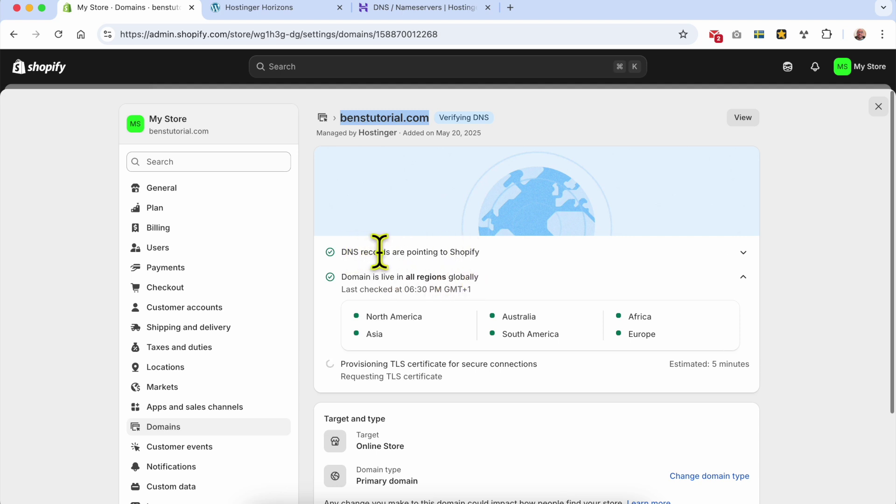
{"action": "left_click_drag", "start_coordinate": [342, 254], "coordinate": [494, 274]}
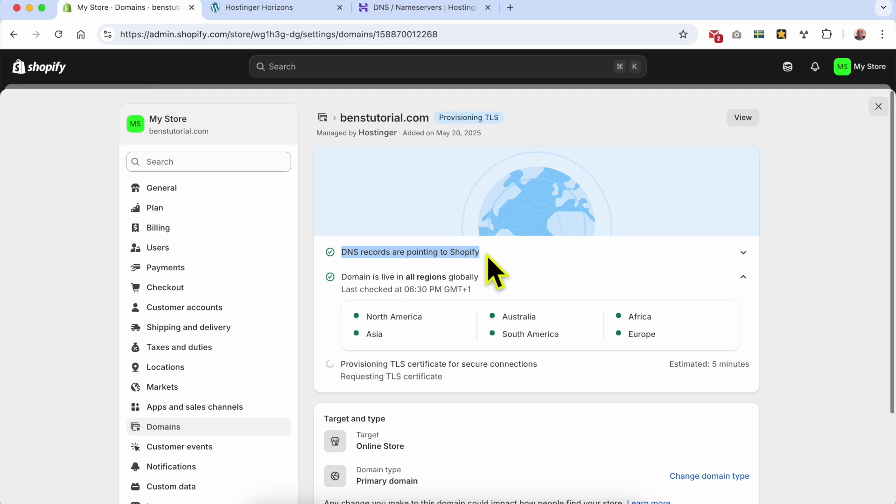
{"action": "left_click", "coordinate": [519, 257]}
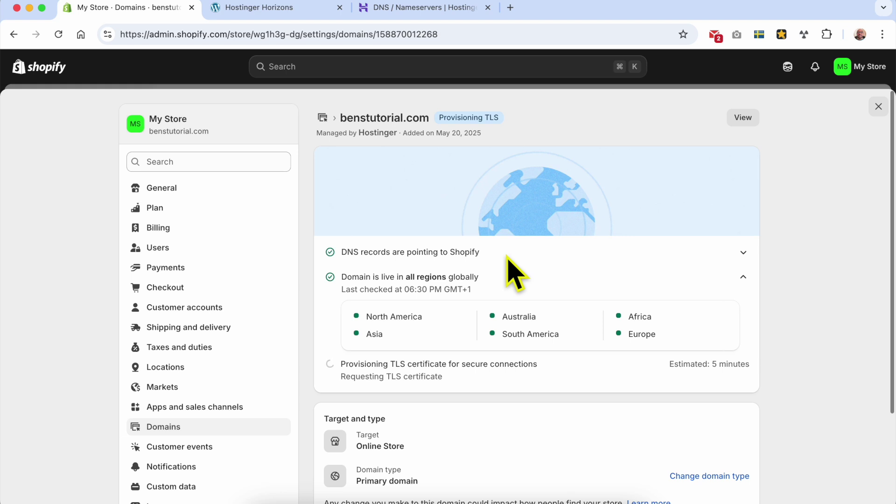
Glance at Hostinger's records, then select and right-click the benstutorial.com heading.
{"action": "left_click", "coordinate": [394, 9]}
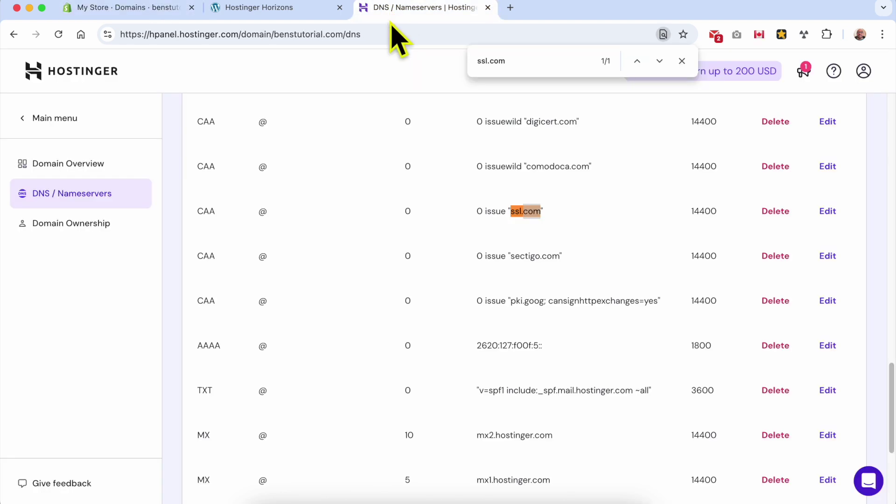
{"action": "left_click", "coordinate": [158, 13]}
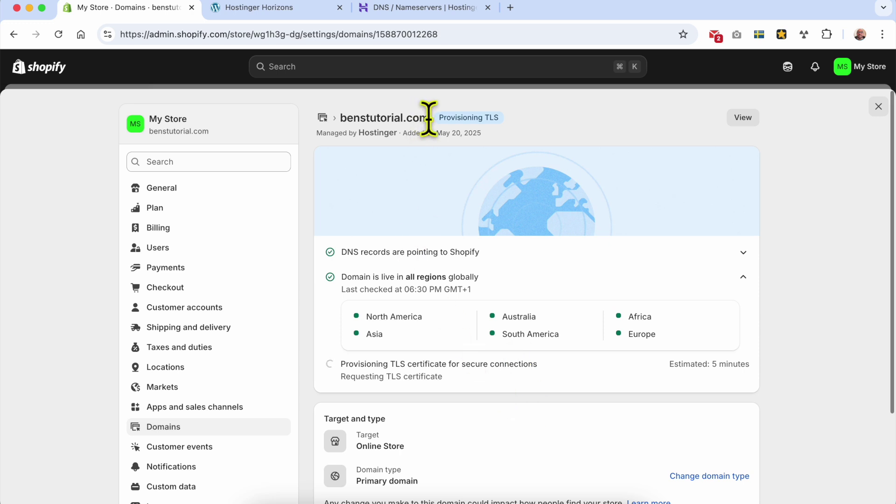
{"action": "left_click_drag", "start_coordinate": [429, 118], "coordinate": [342, 118]}
{"action": "right_click", "coordinate": [342, 118]}
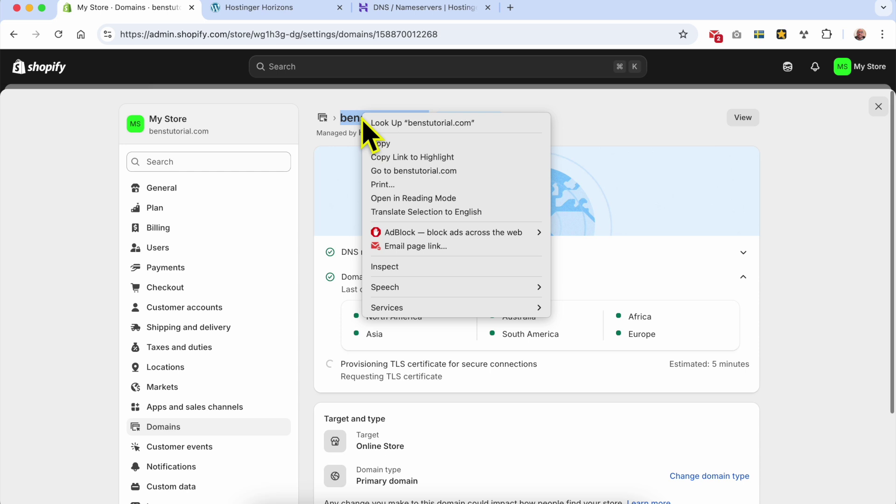
{"action": "left_click", "coordinate": [396, 172]}
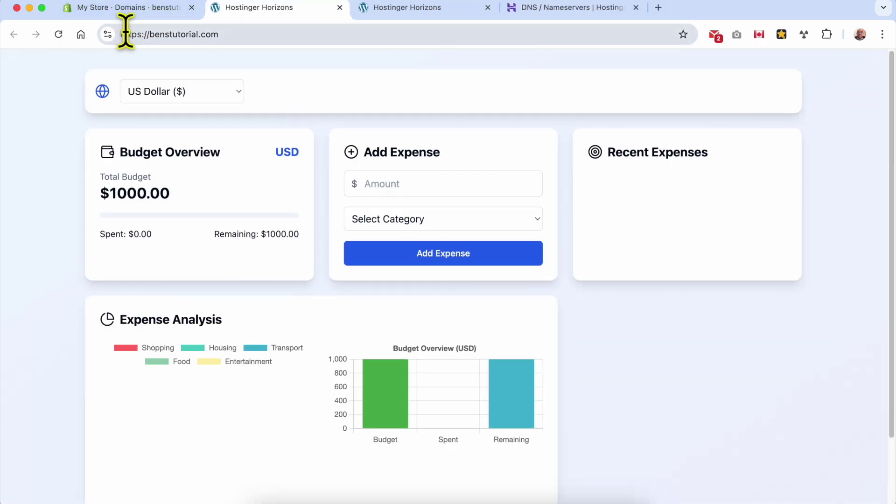
{"action": "left_click_drag", "start_coordinate": [149, 34], "coordinate": [70, 51]}
{"action": "type", "text": "www."}
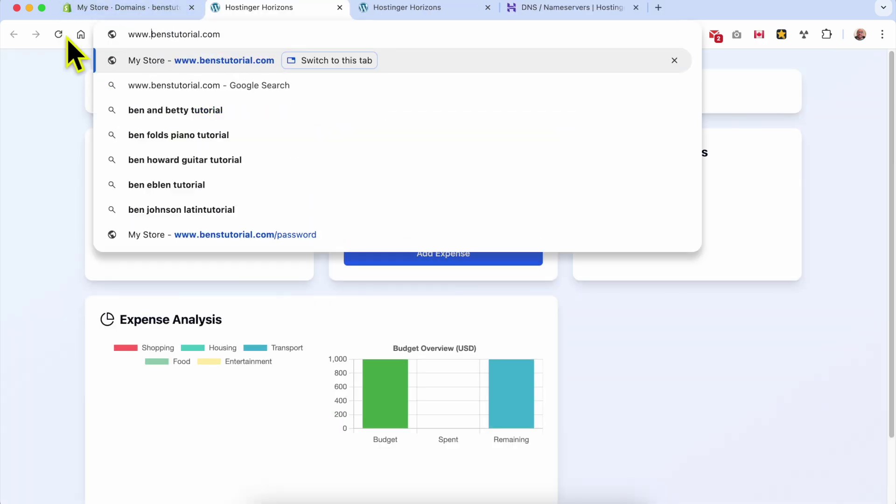
{"action": "key", "text": "Return"}
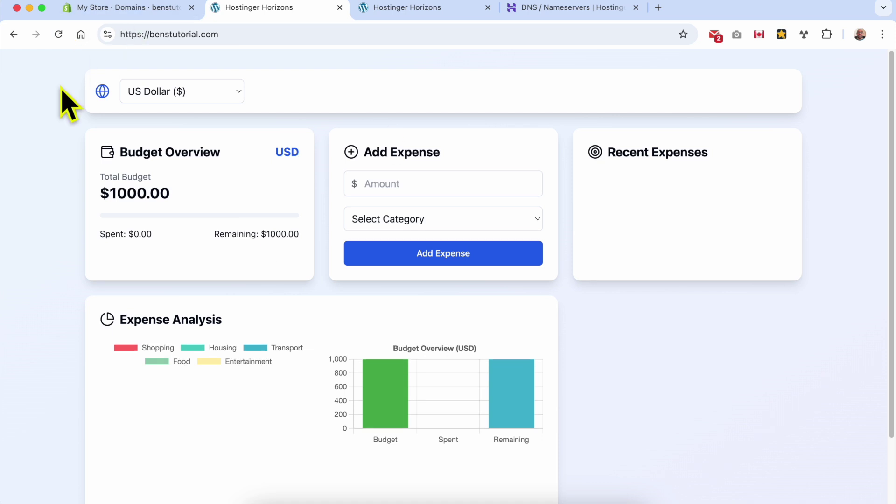
{"action": "left_click", "coordinate": [124, 9]}
{"action": "scroll", "coordinate": [515, 317], "scroll_direction": "down", "scroll_amount": 3}
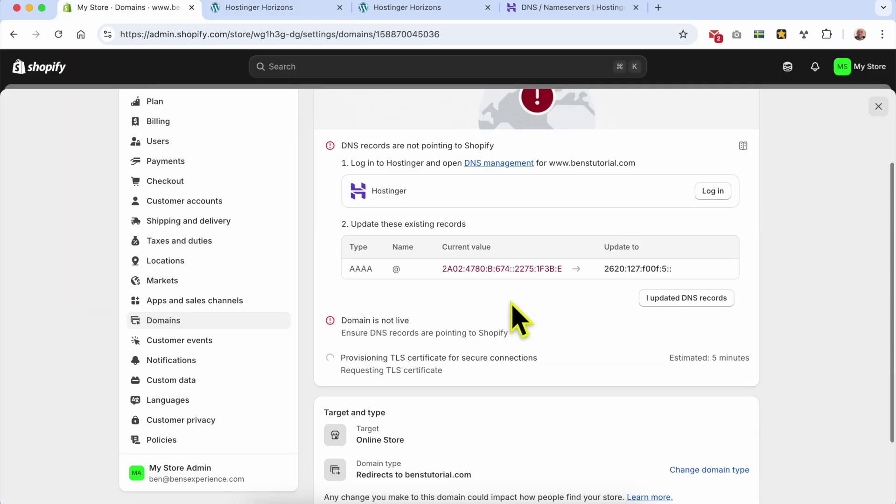
{"action": "scroll", "coordinate": [516, 317], "scroll_direction": "down", "scroll_amount": 4}
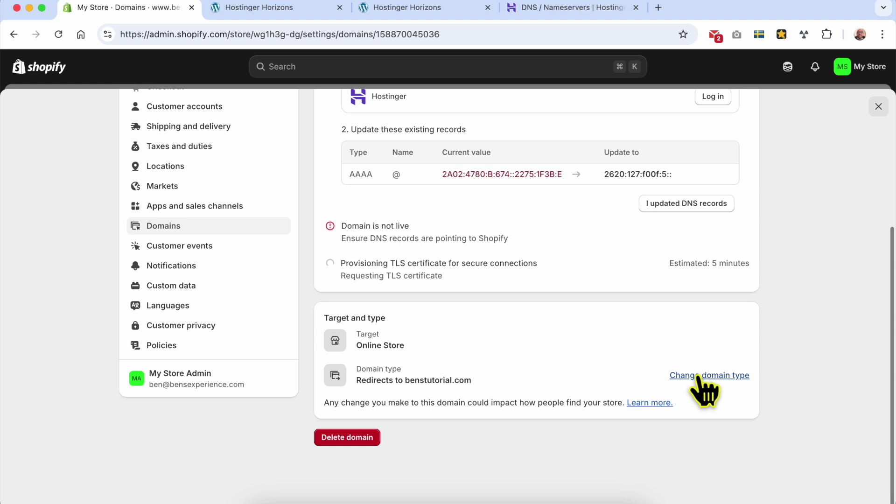
{"action": "left_click", "coordinate": [705, 376]}
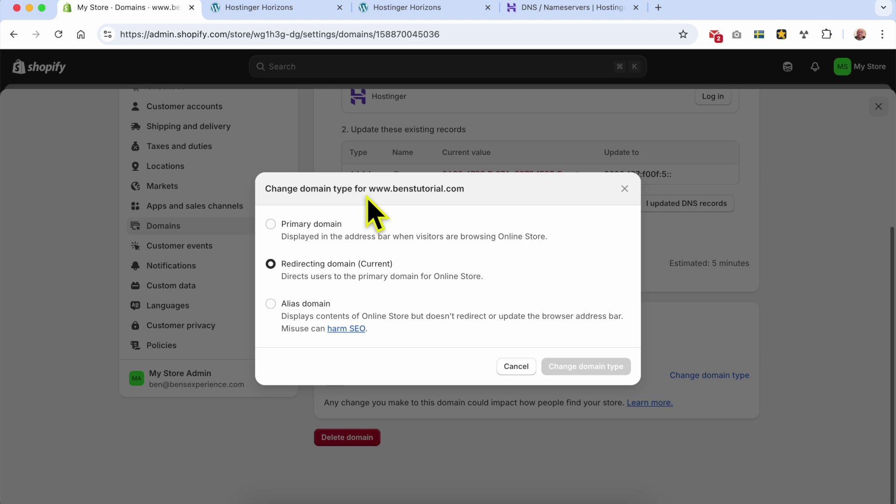
{"action": "left_click", "coordinate": [318, 233]}
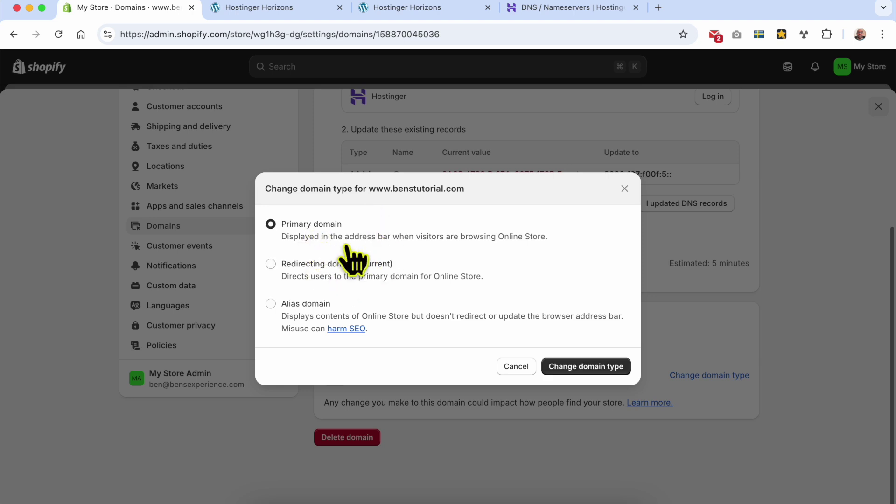
{"action": "left_click", "coordinate": [581, 368]}
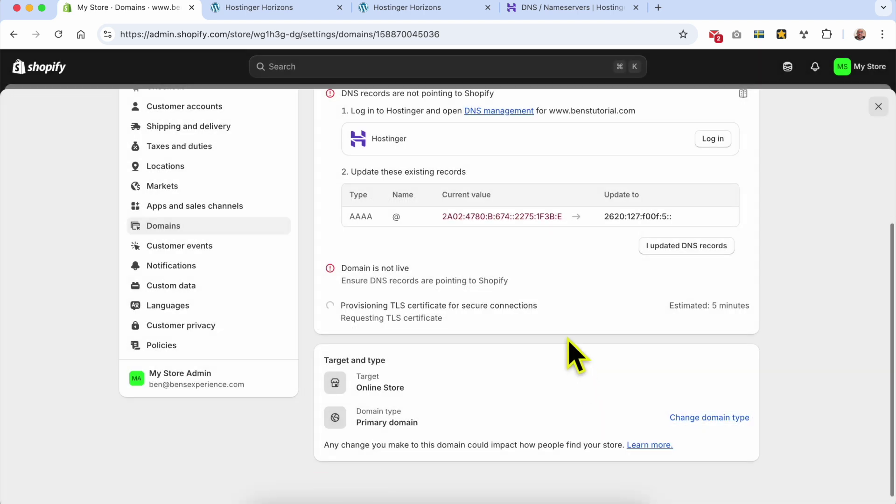
{"action": "scroll", "coordinate": [577, 357], "scroll_direction": "up", "scroll_amount": 5}
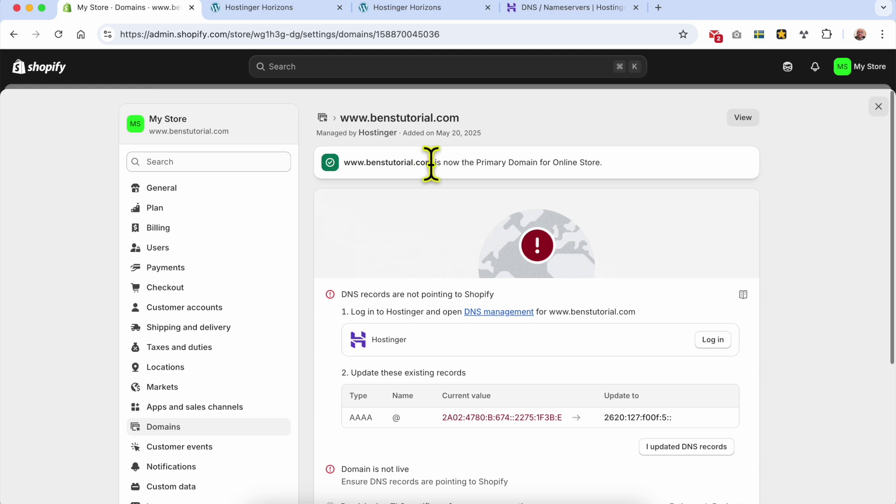
{"action": "left_click_drag", "start_coordinate": [432, 163], "coordinate": [345, 166]}
{"action": "right_click", "coordinate": [367, 166]}
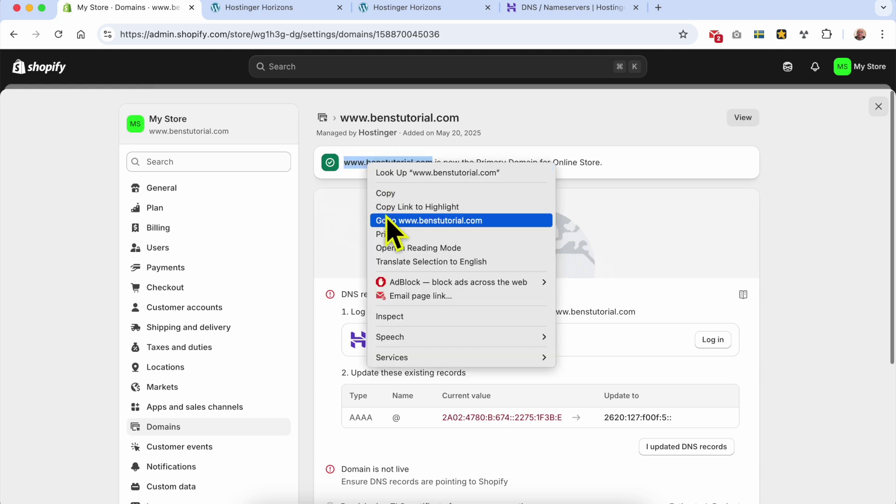
{"action": "left_click", "coordinate": [400, 221]}
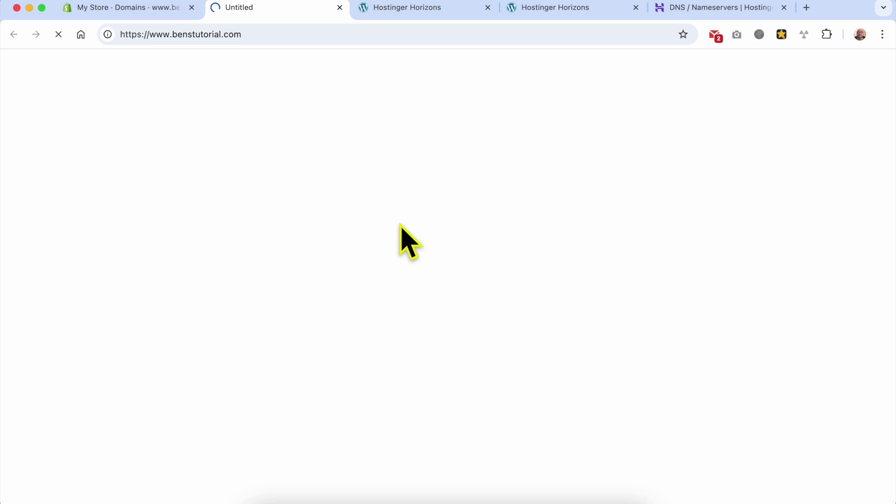
{"action": "key", "text": "super+r"}
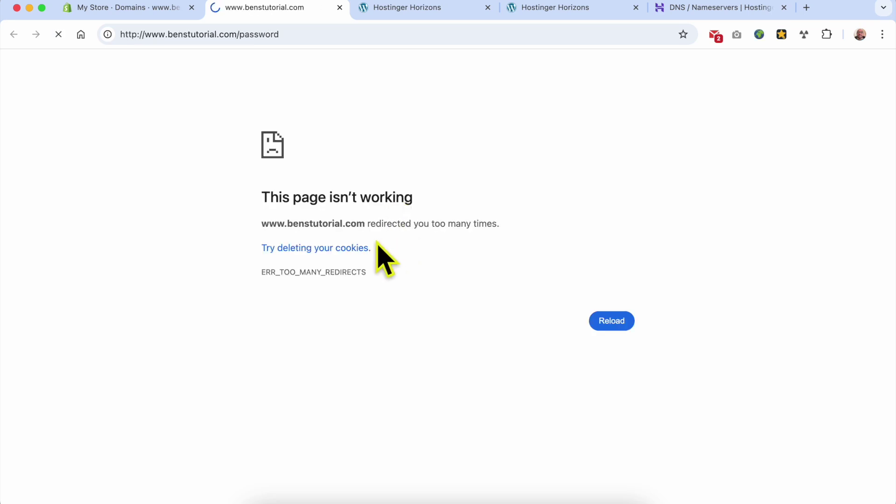
{"action": "left_click_drag", "start_coordinate": [377, 274], "coordinate": [226, 286]}
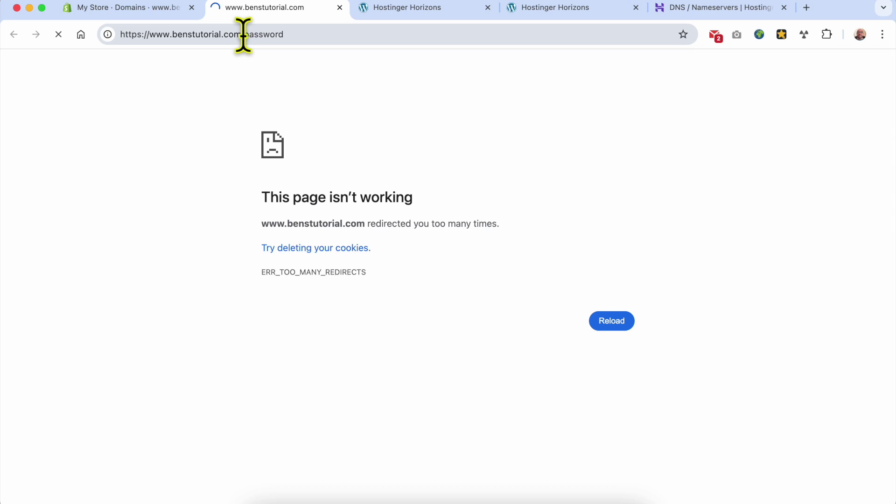
Strip /password from the address and load the bare benstutorial.com, which shows the budget app.
{"action": "left_click_drag", "start_coordinate": [244, 35], "coordinate": [301, 34]}
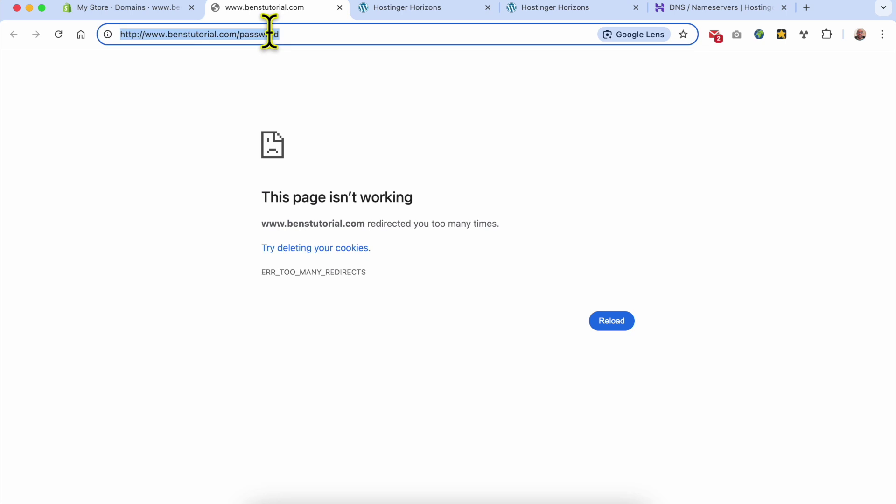
{"action": "double_click", "coordinate": [245, 34]}
{"action": "key", "text": "BackSpace"}
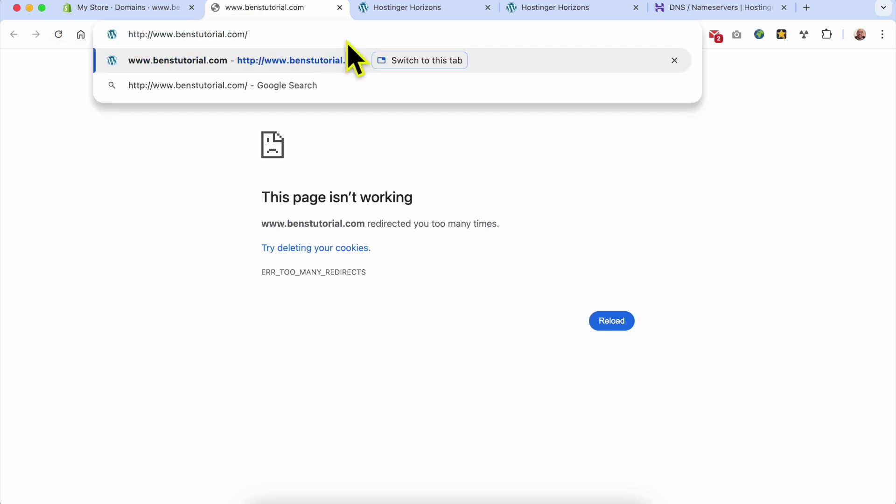
{"action": "key", "text": "Return"}
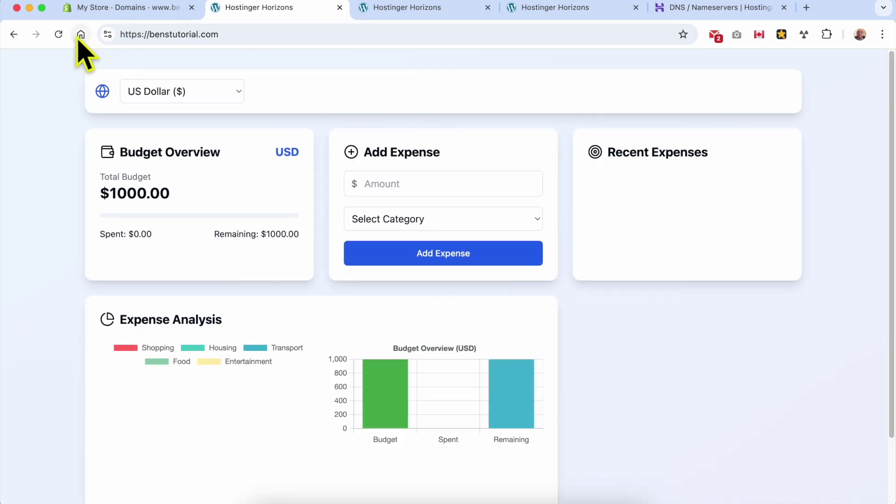
{"action": "left_click", "coordinate": [59, 34]}
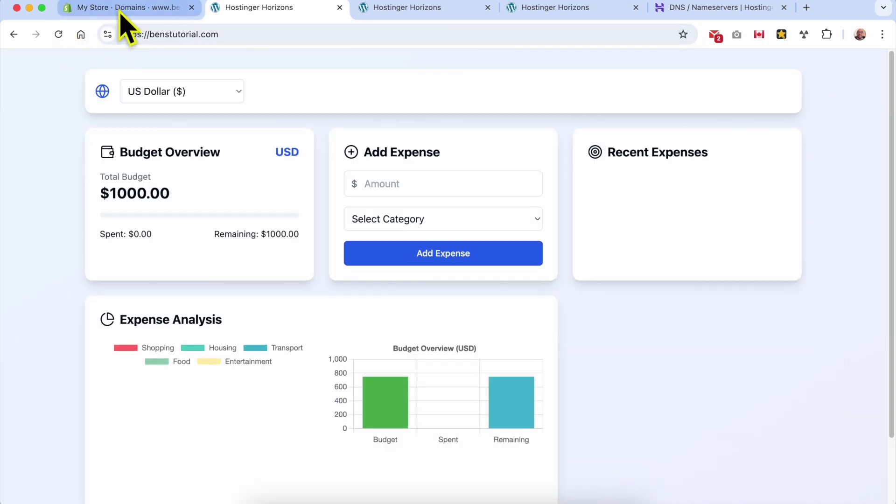
{"action": "left_click", "coordinate": [118, 11]}
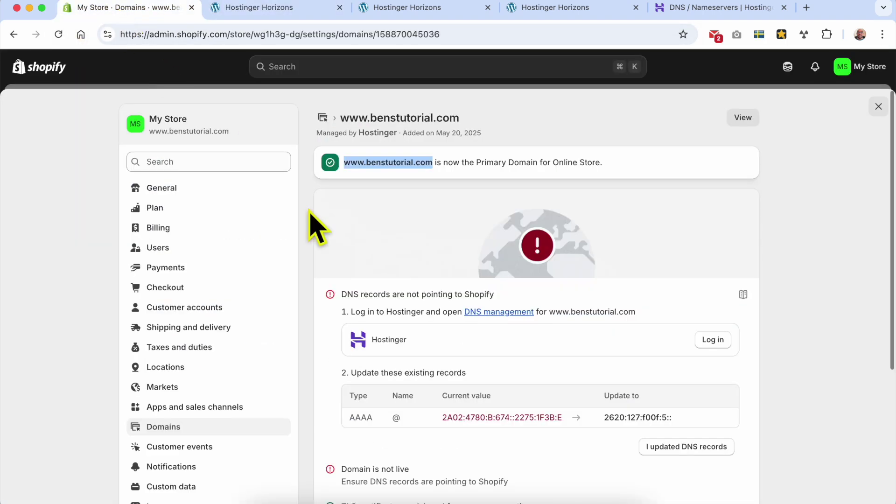
{"action": "right_click", "coordinate": [383, 164]}
{"action": "left_click", "coordinate": [416, 216]}
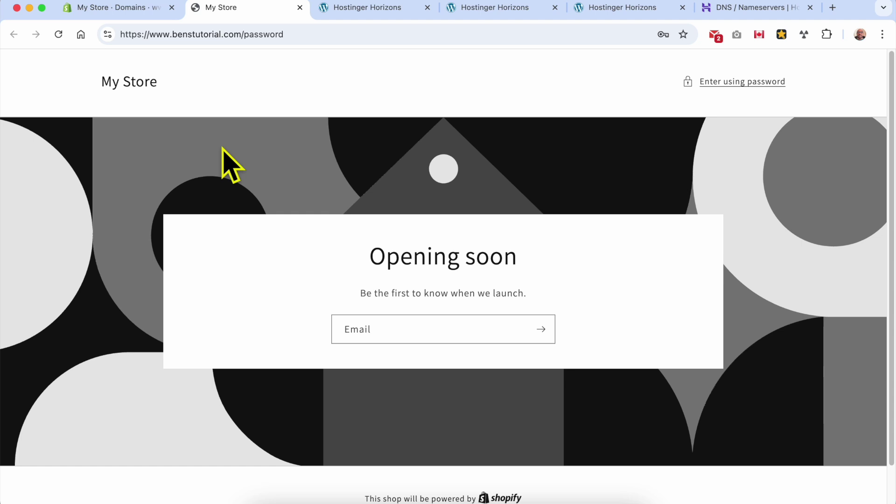
{"action": "scroll", "coordinate": [438, 276], "scroll_direction": "down", "scroll_amount": 2}
{"action": "left_click_drag", "start_coordinate": [367, 452], "coordinate": [498, 462]}
{"action": "left_click", "coordinate": [538, 458]}
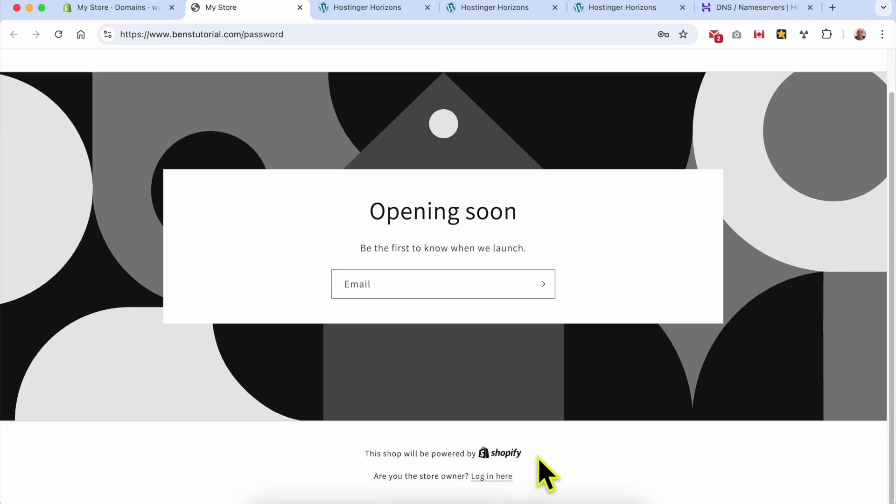
{"action": "scroll", "coordinate": [332, 287], "scroll_direction": "up", "scroll_amount": 2}
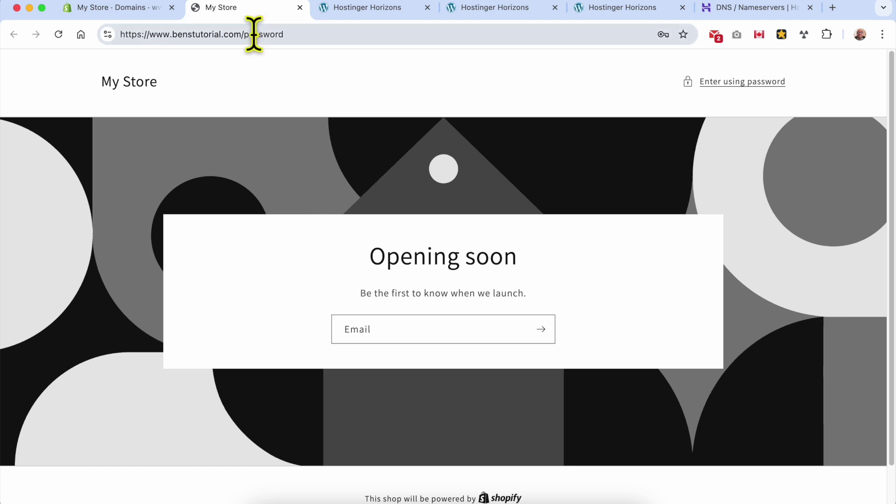
Edit the address to bare benstutorial.com, load and reload the budget app, then return to Opening soon.
{"action": "double_click", "coordinate": [159, 34]}
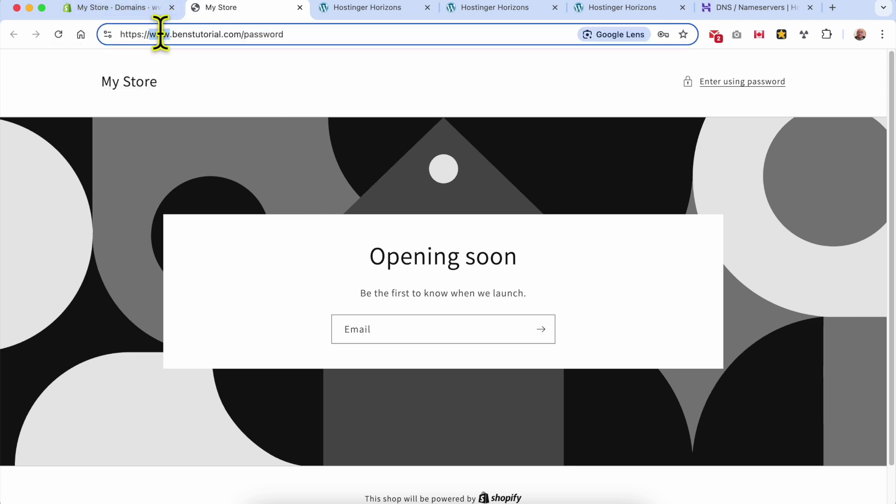
{"action": "key", "text": "BackSpace"}
{"action": "key", "text": "Delete"}
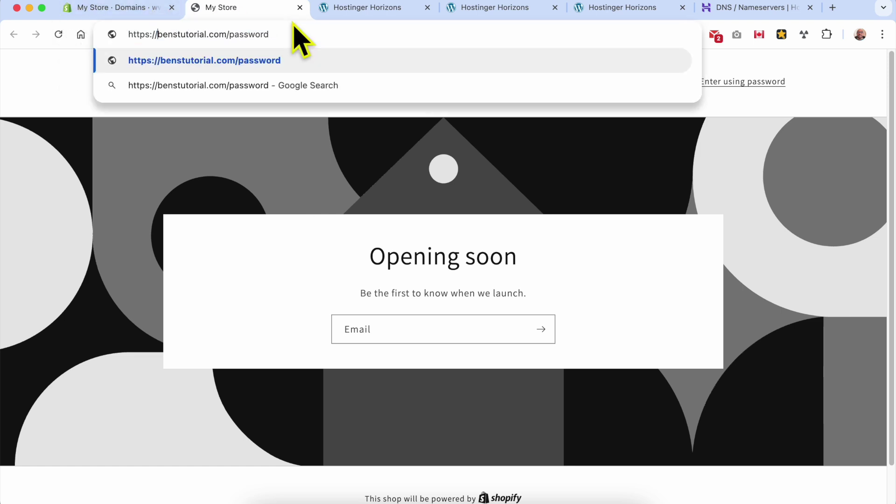
{"action": "key", "text": "BackSpace"}
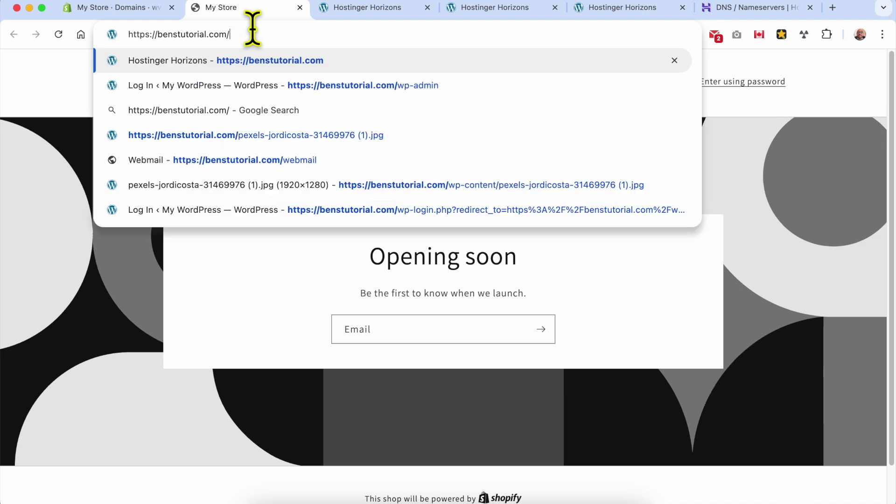
{"action": "key", "text": "Return"}
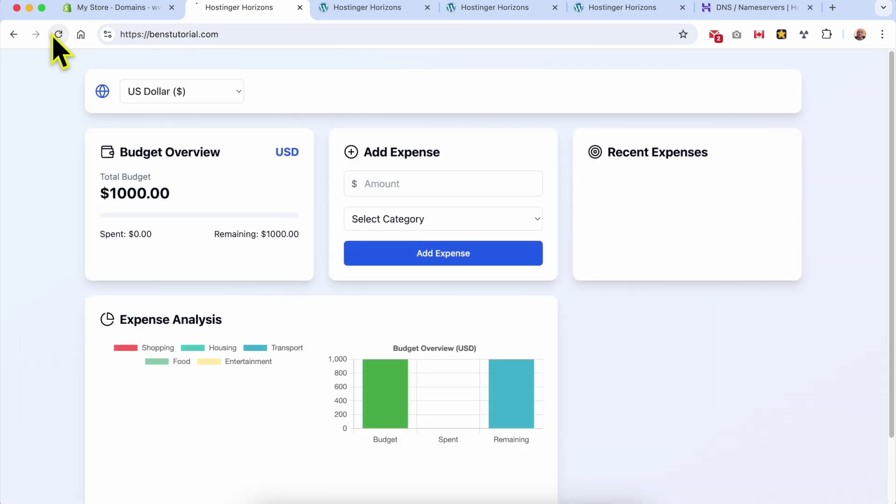
{"action": "left_click", "coordinate": [59, 34]}
{"action": "left_click", "coordinate": [14, 34]}
{"action": "left_click", "coordinate": [140, 15]}
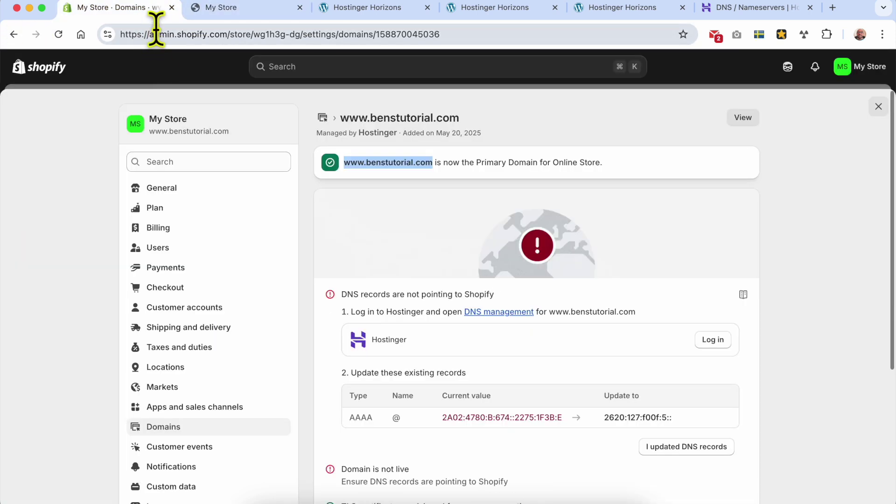
{"action": "right_click", "coordinate": [370, 161]}
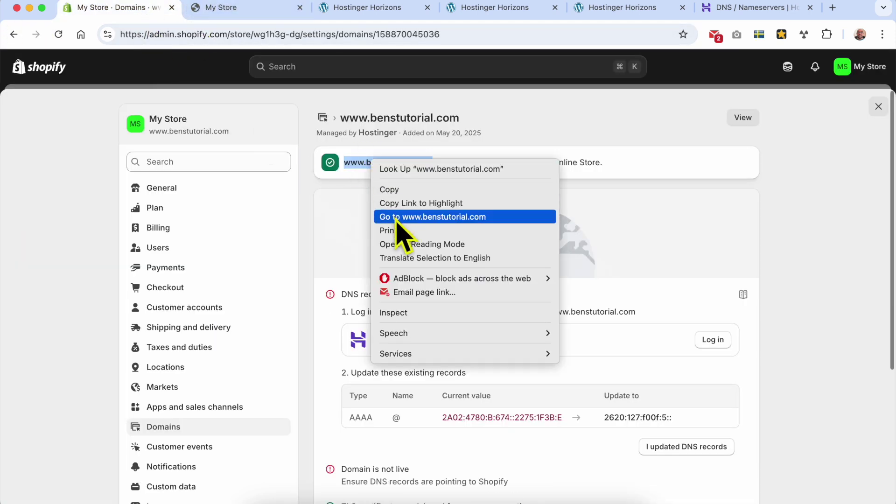
{"action": "left_click", "coordinate": [396, 217]}
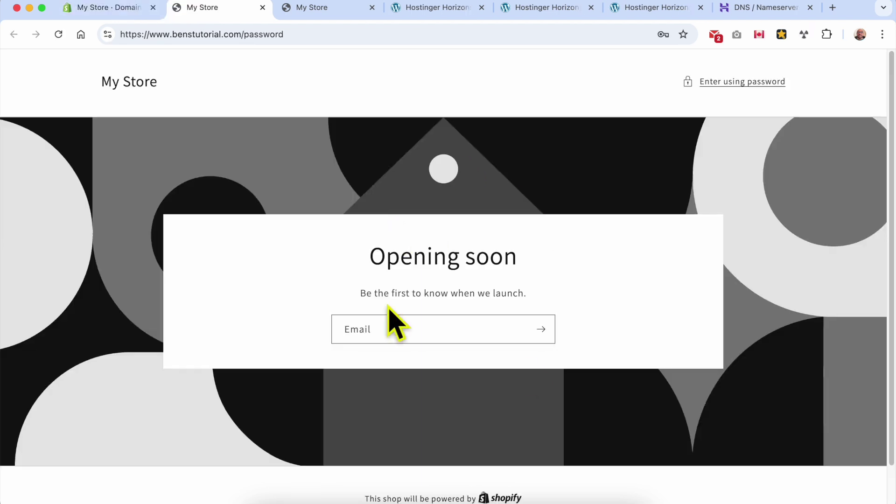
{"action": "left_click", "coordinate": [136, 9]}
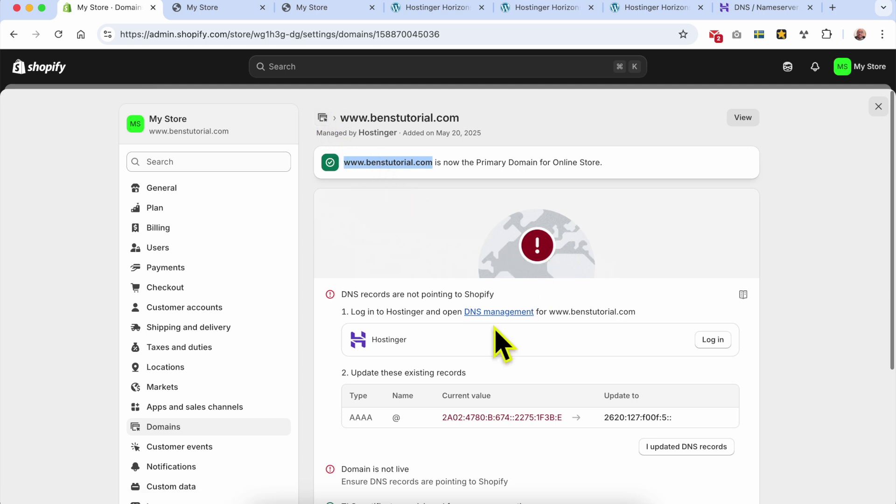
Check the domain type options, cancel leaving Primary domain unchanged, and go back to the domains list.
{"action": "scroll", "coordinate": [495, 334], "scroll_direction": "down", "scroll_amount": 3}
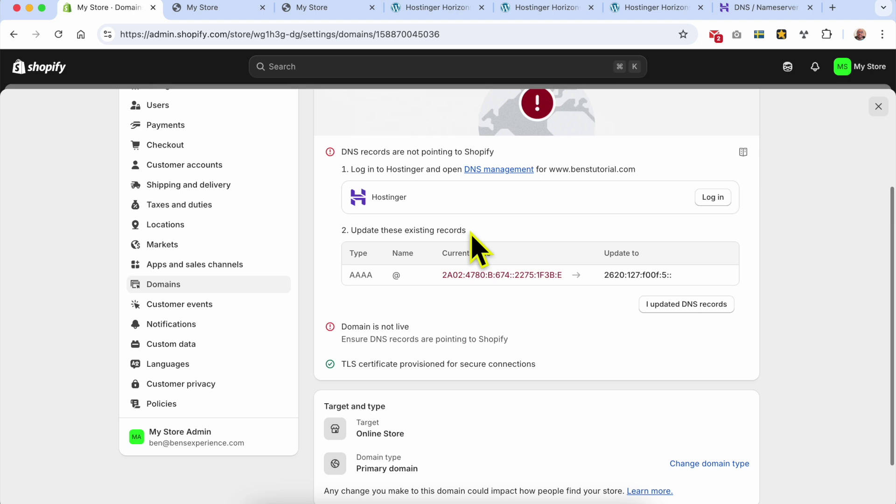
{"action": "scroll", "coordinate": [561, 303], "scroll_direction": "down", "scroll_amount": 3}
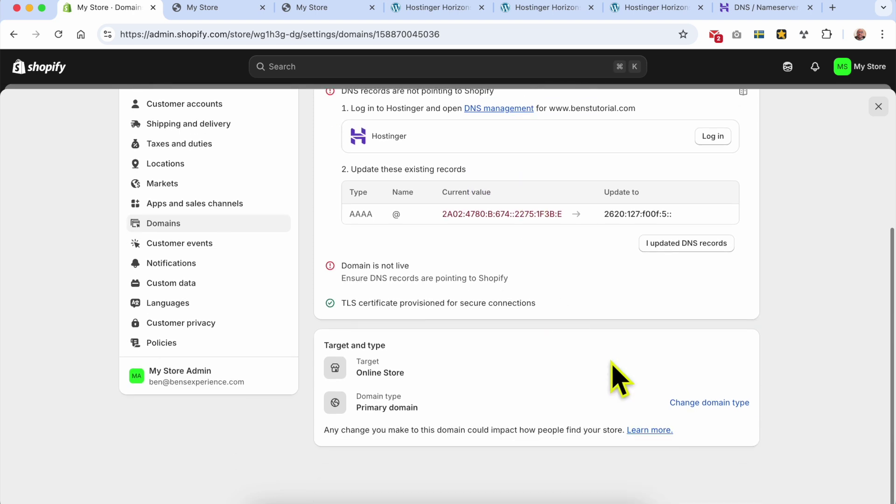
{"action": "left_click", "coordinate": [739, 404]}
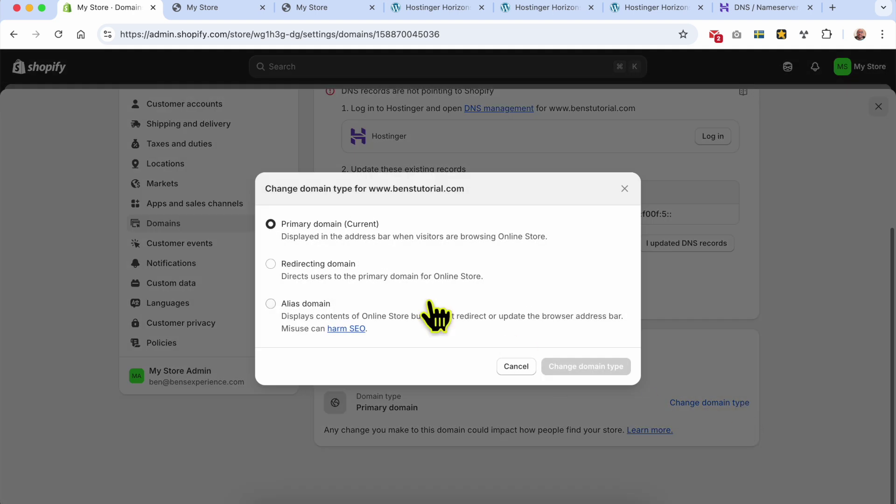
{"action": "left_click", "coordinate": [518, 367]}
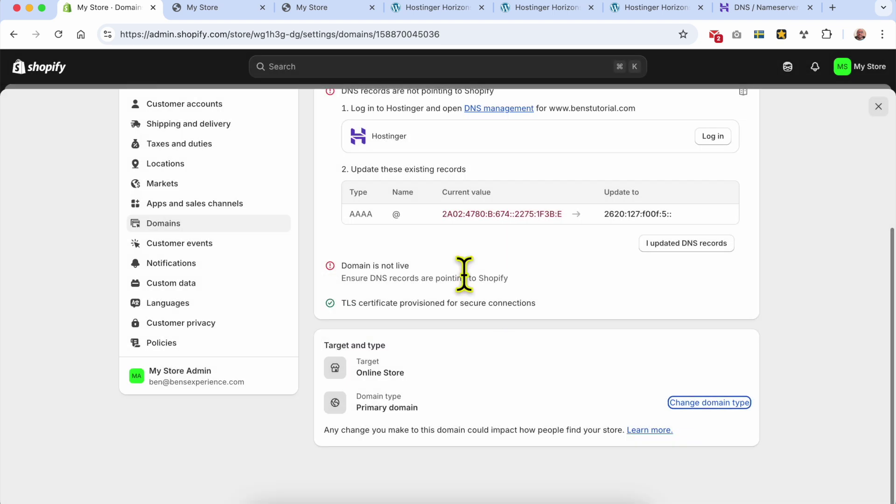
{"action": "double_click", "coordinate": [420, 161]}
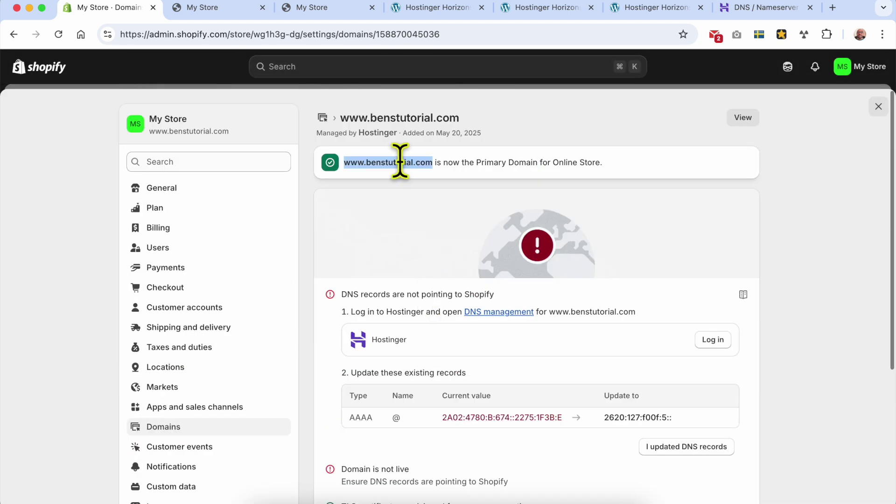
{"action": "left_click", "coordinate": [380, 163]}
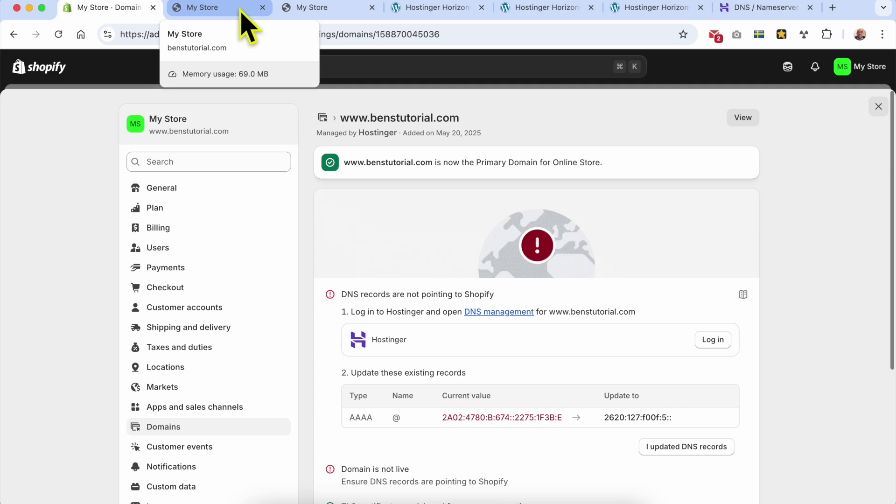
{"action": "left_click", "coordinate": [323, 118]}
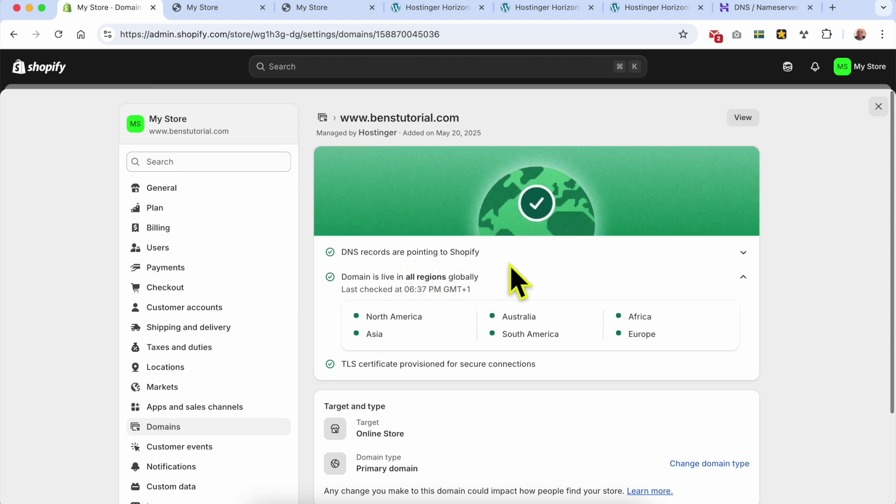
{"action": "left_click_drag", "start_coordinate": [342, 365], "coordinate": [574, 369]}
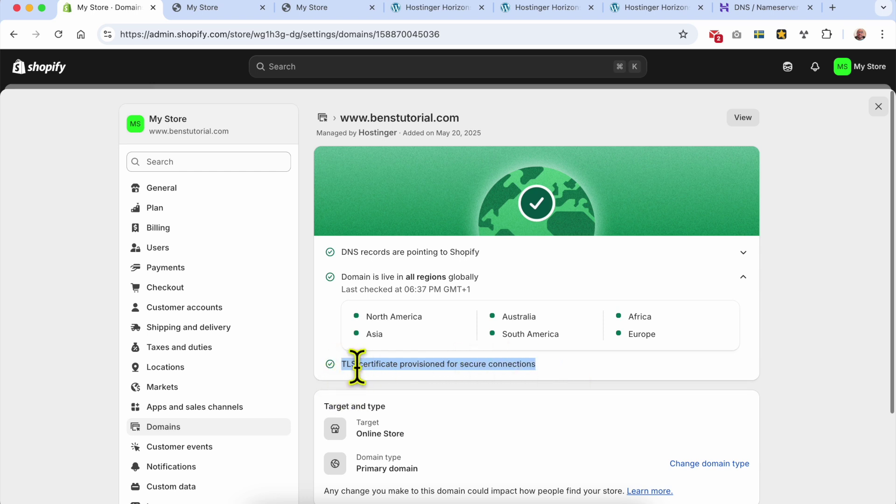
{"action": "left_click", "coordinate": [357, 364]}
{"action": "left_click_drag", "start_coordinate": [461, 118], "coordinate": [336, 120]}
{"action": "right_click", "coordinate": [360, 118]}
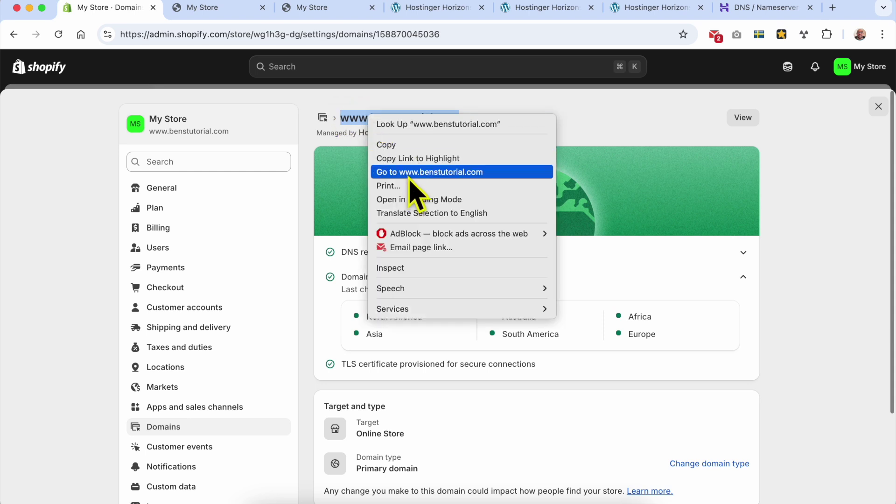
{"action": "left_click", "coordinate": [410, 170]}
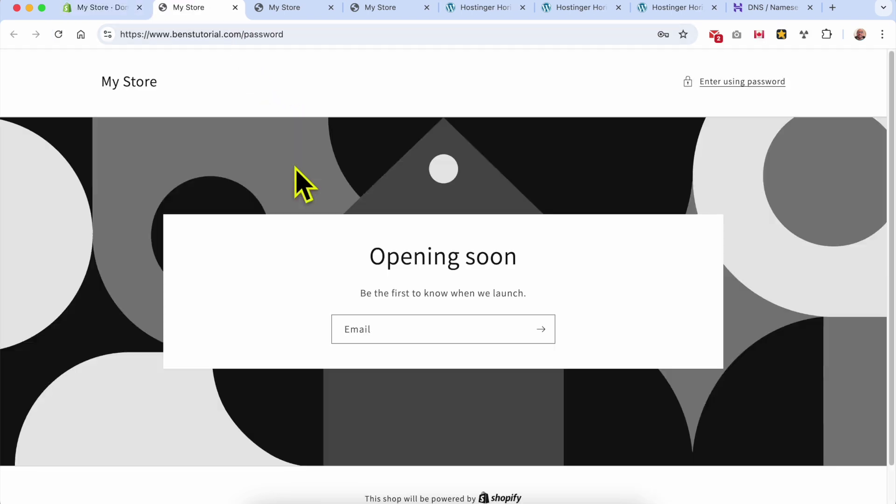
{"action": "scroll", "coordinate": [372, 180], "scroll_direction": "down", "scroll_amount": 2}
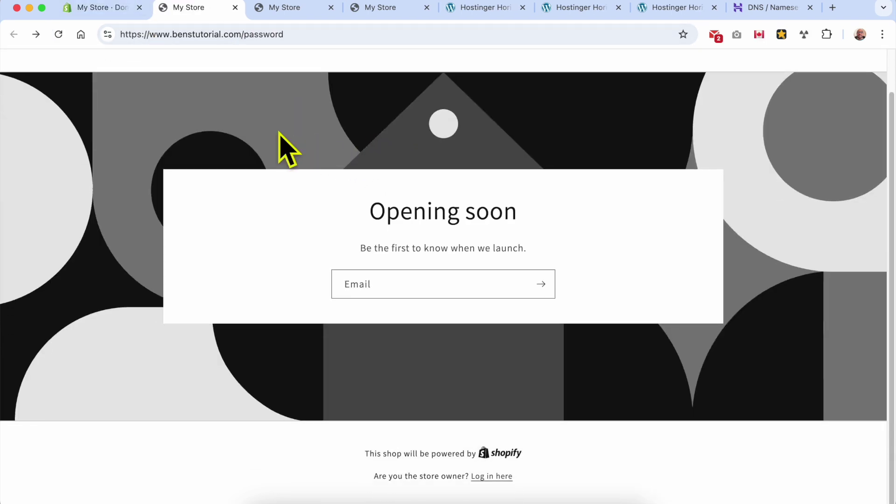